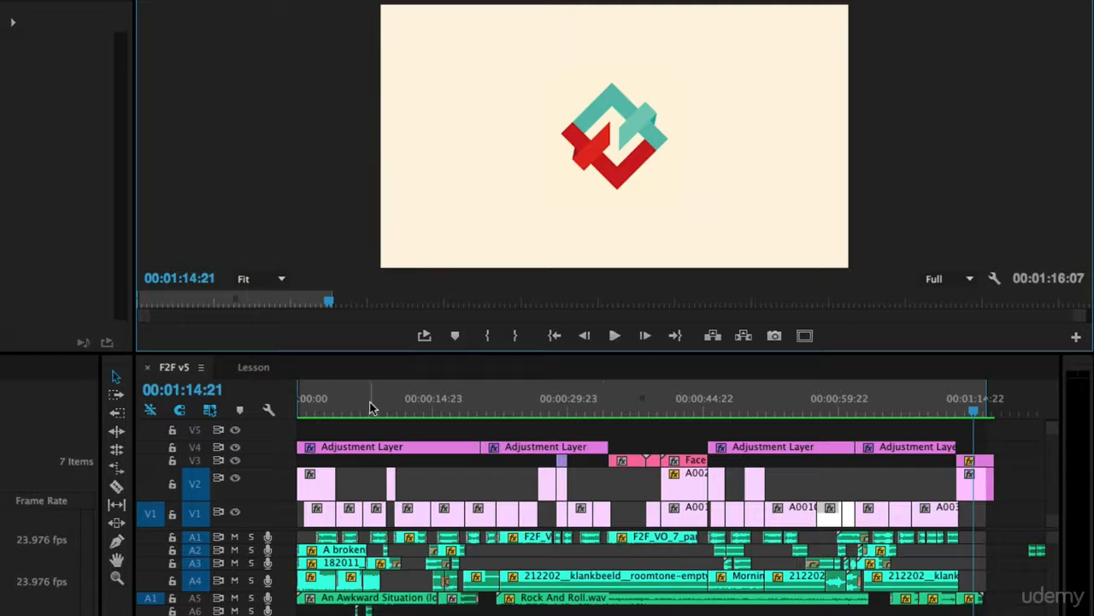
- Play the video-call shots in the F2F v5 sequence, starting around 00:00:38, and replay them from slightly earlier
{"action": "left_click", "coordinate": [316, 403]}
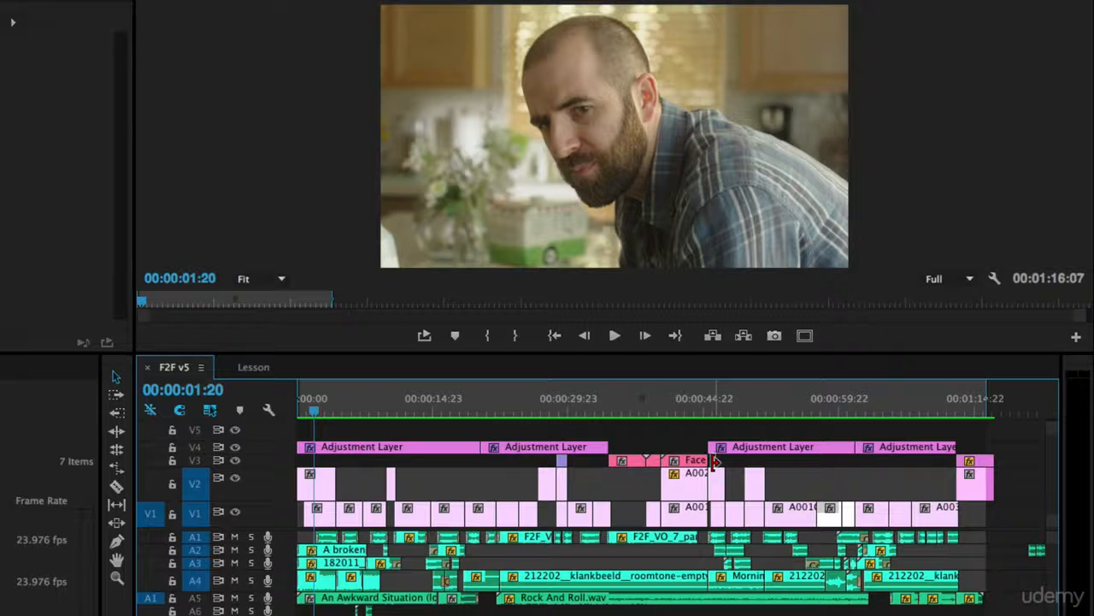
{"action": "left_click_drag", "start_coordinate": [627, 417], "coordinate": [641, 418]}
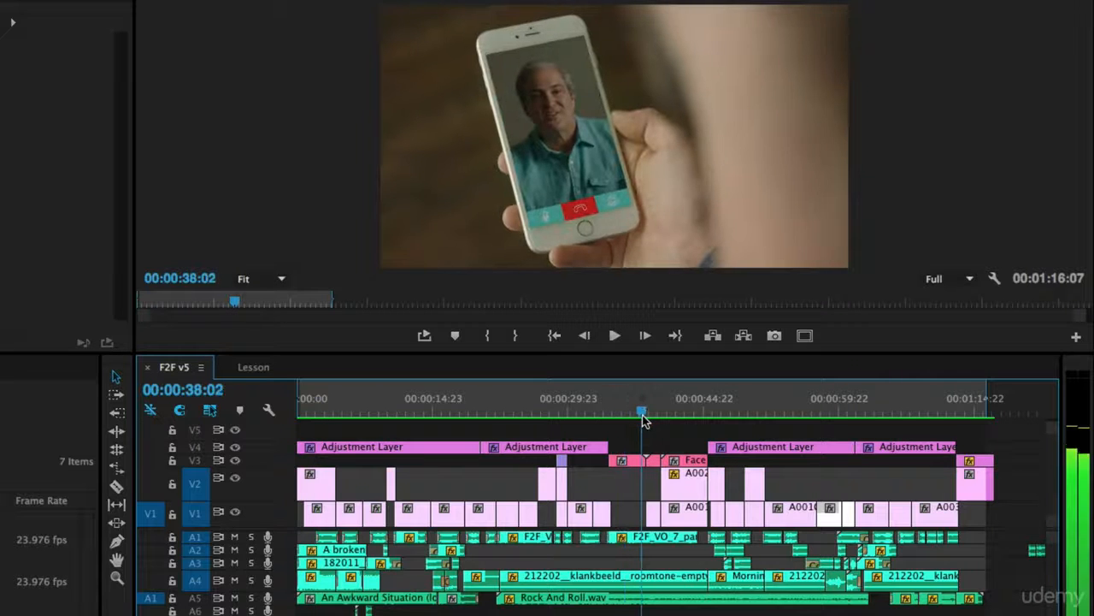
{"action": "key", "text": "space"}
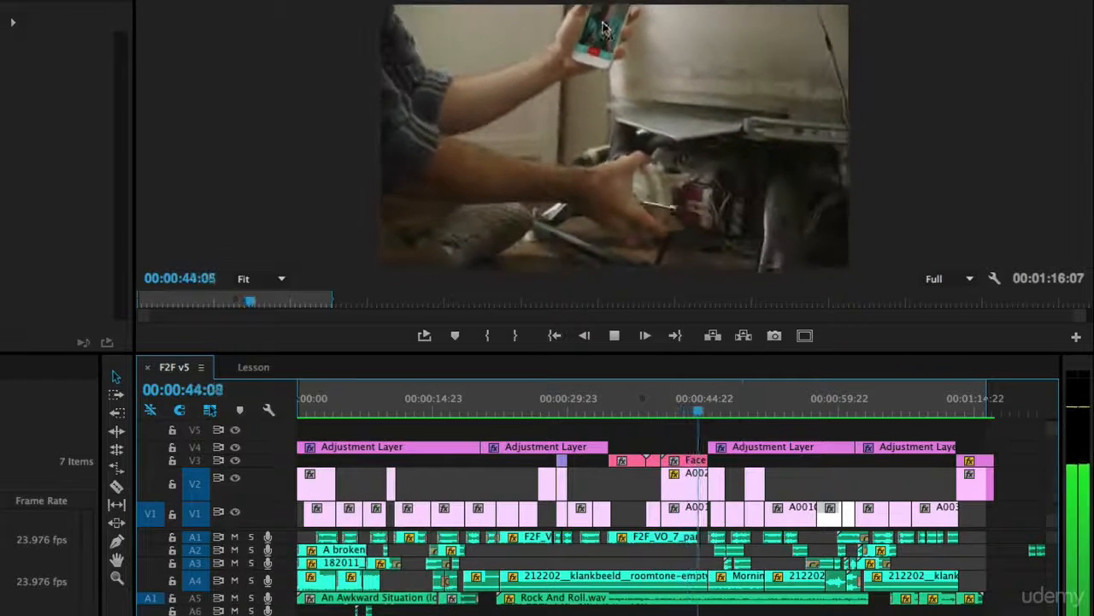
{"action": "key", "text": "space"}
{"action": "left_click_drag", "start_coordinate": [623, 420], "coordinate": [624, 414]}
{"action": "key", "text": "space"}
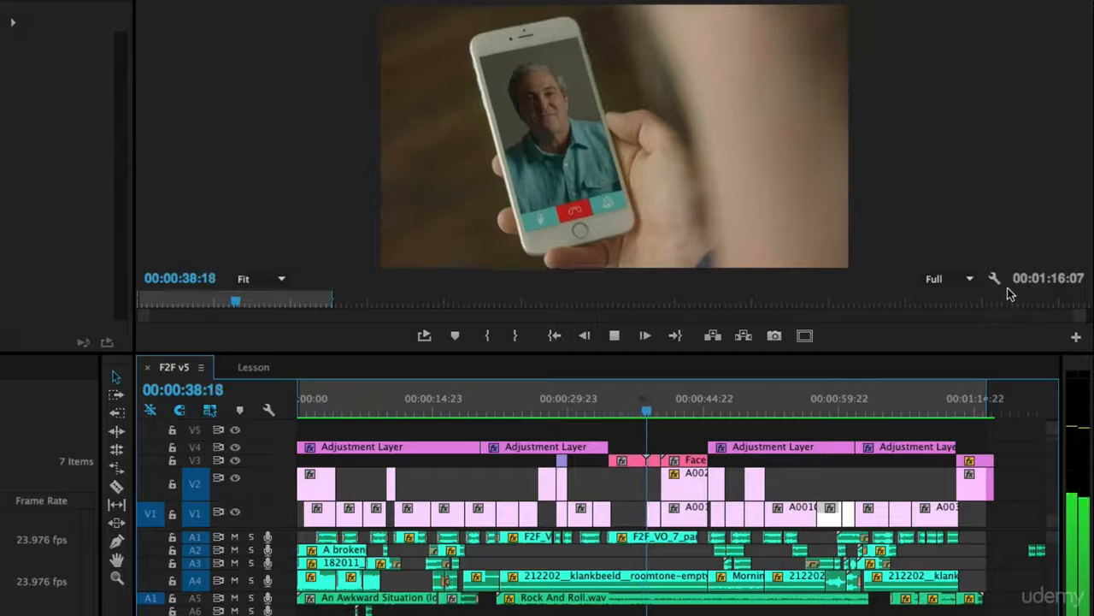
{"action": "key", "text": "space"}
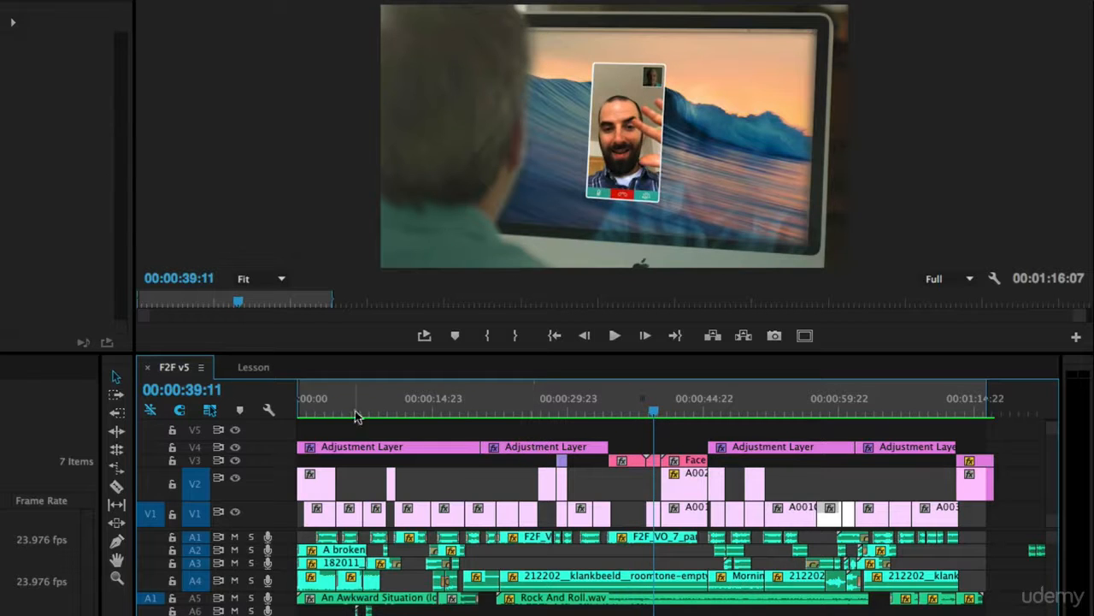
- Play the sequence from 00:00:00:00 and enlarge the program preview by lowering the timeline's upper edge
{"action": "left_click", "coordinate": [323, 410]}
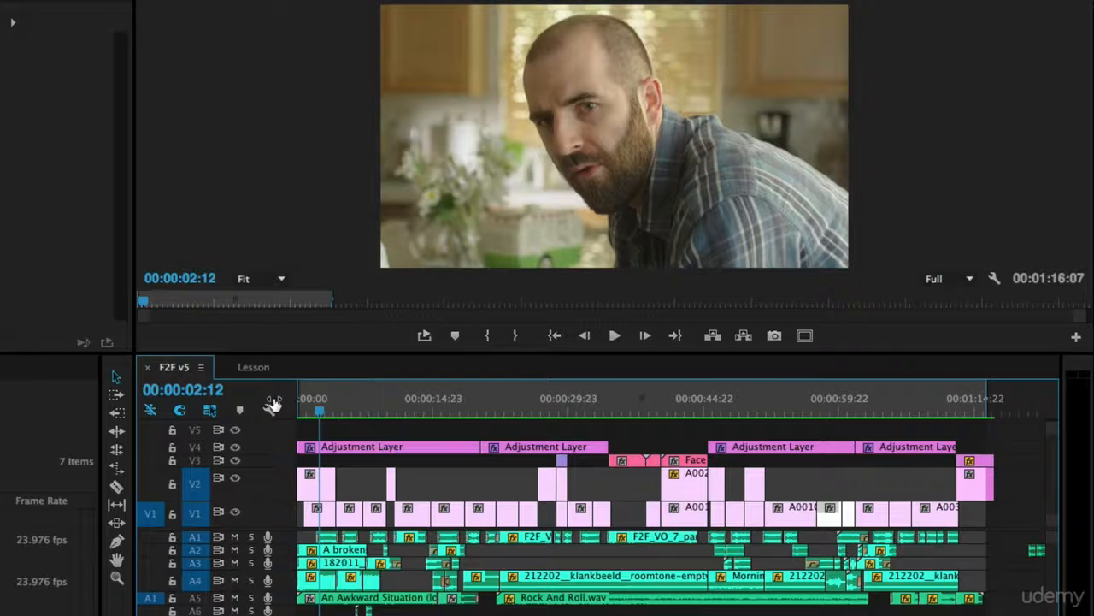
{"action": "left_click", "coordinate": [301, 410]}
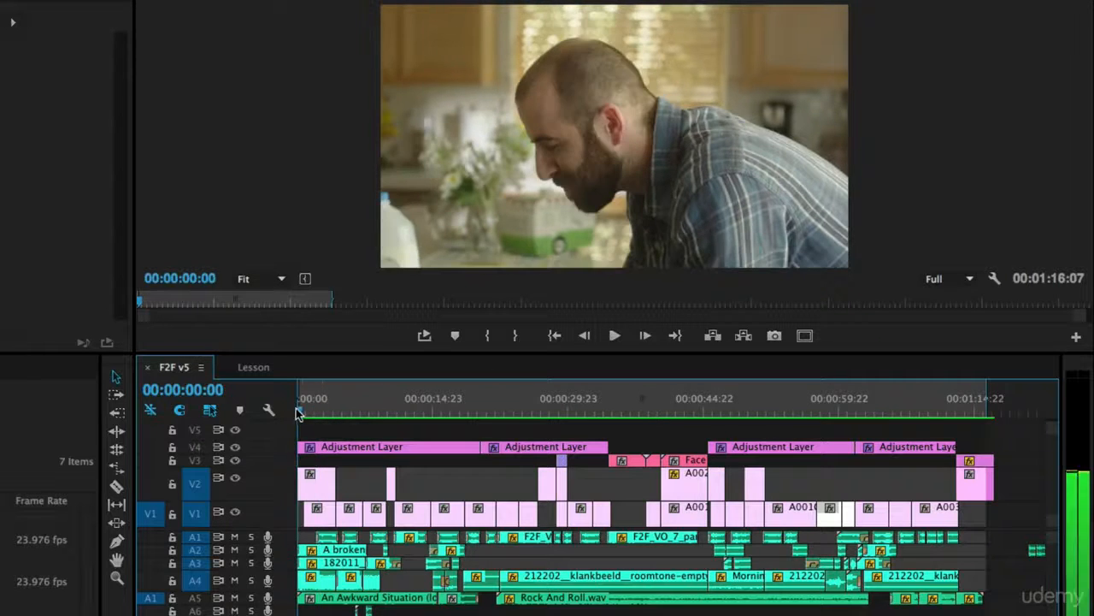
{"action": "key", "text": "space"}
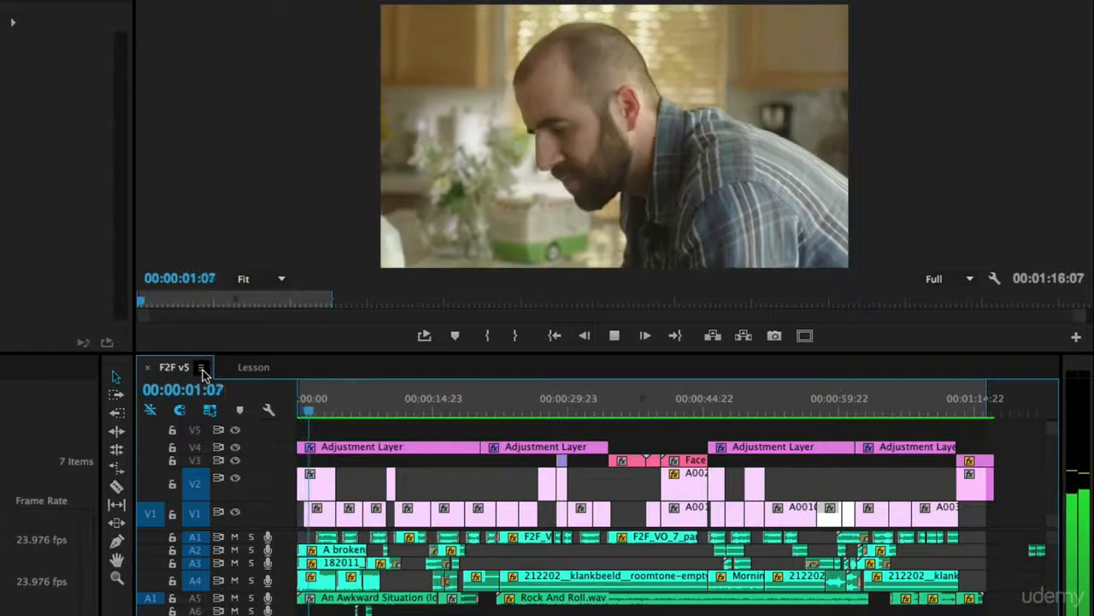
{"action": "left_click_drag", "start_coordinate": [181, 352], "coordinate": [170, 431]}
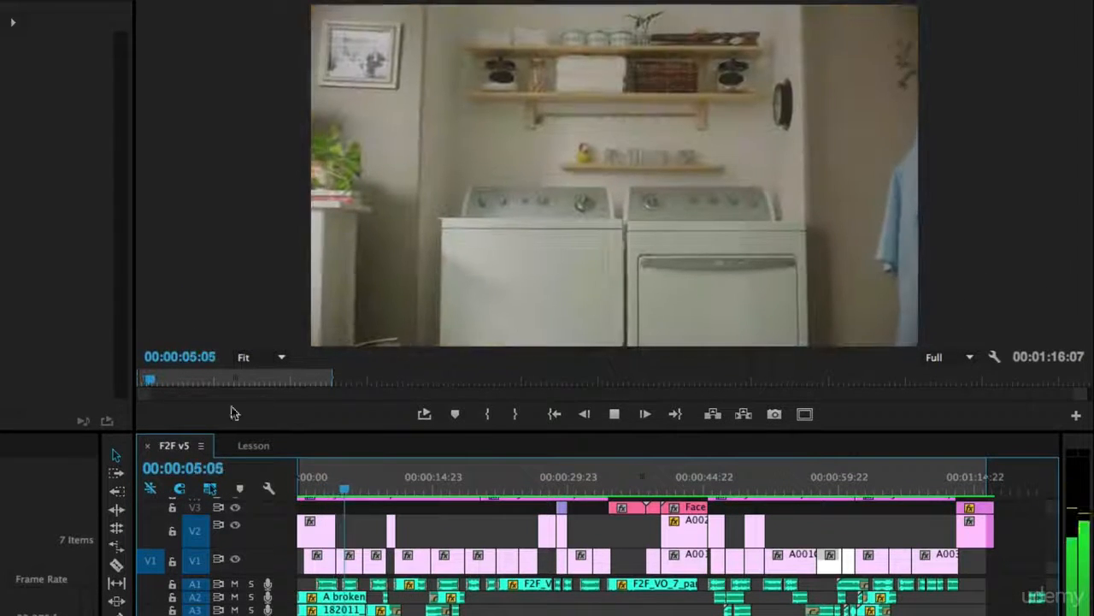
{"action": "key", "text": "space"}
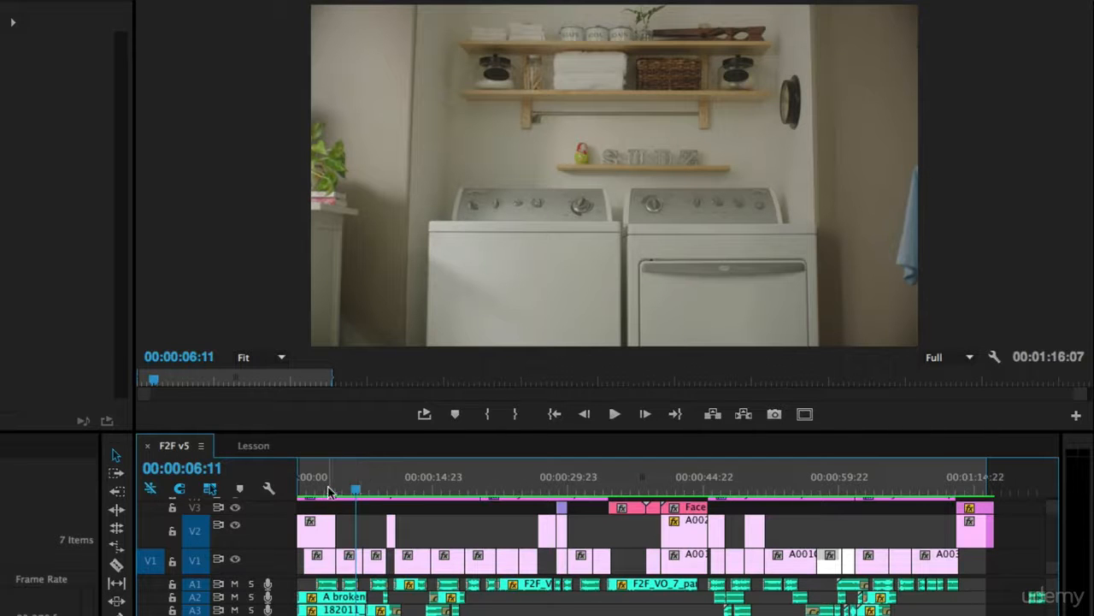
- Review the opening kitchen shots, playing the woman's close-up and the wide shot before it from 00:00:08:21
{"action": "left_click", "coordinate": [329, 489]}
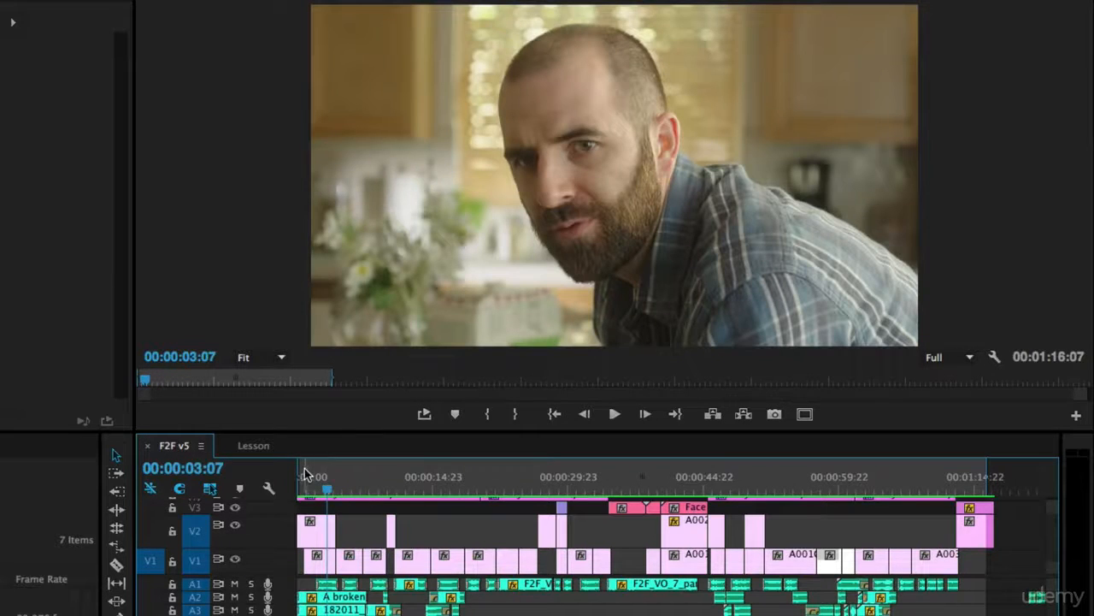
{"action": "left_click", "coordinate": [350, 491]}
{"action": "left_click", "coordinate": [395, 490]}
{"action": "key", "text": "space"}
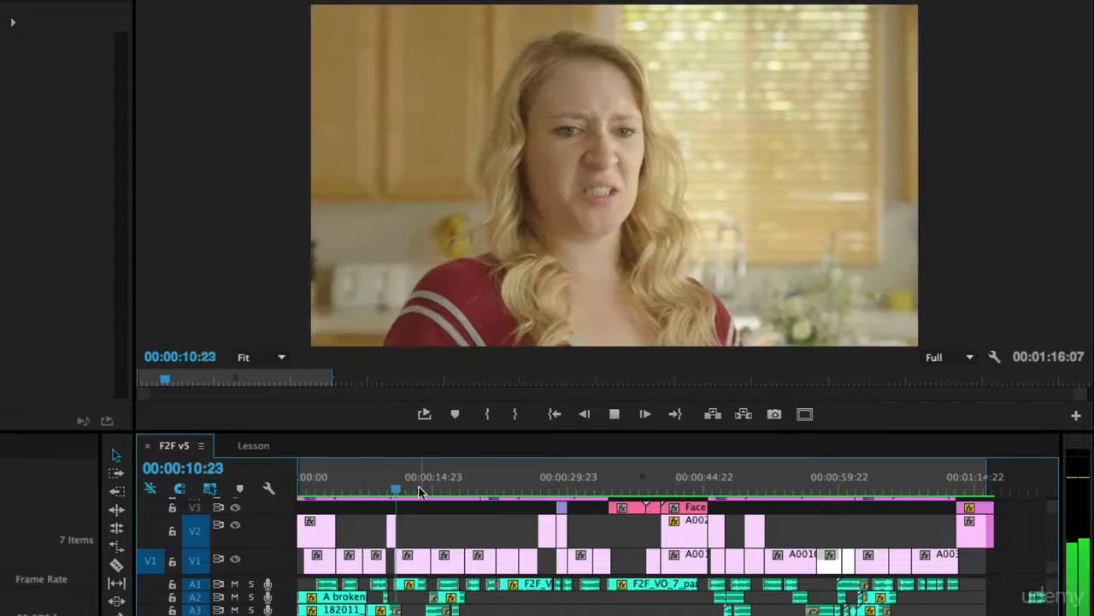
{"action": "key", "text": "space"}
{"action": "left_click", "coordinate": [378, 488]}
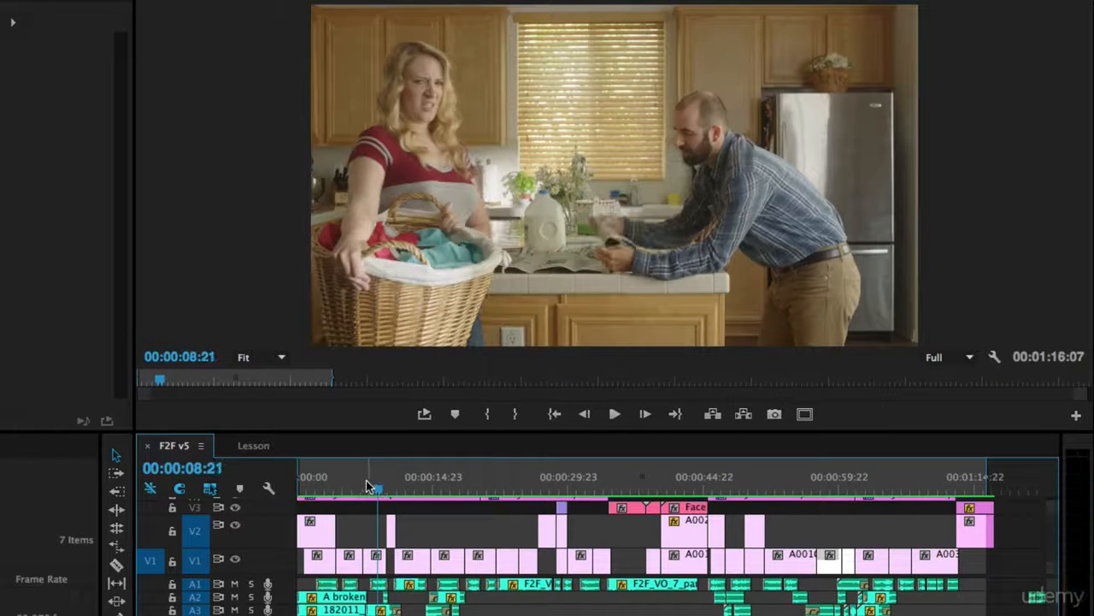
{"action": "key", "text": "space"}
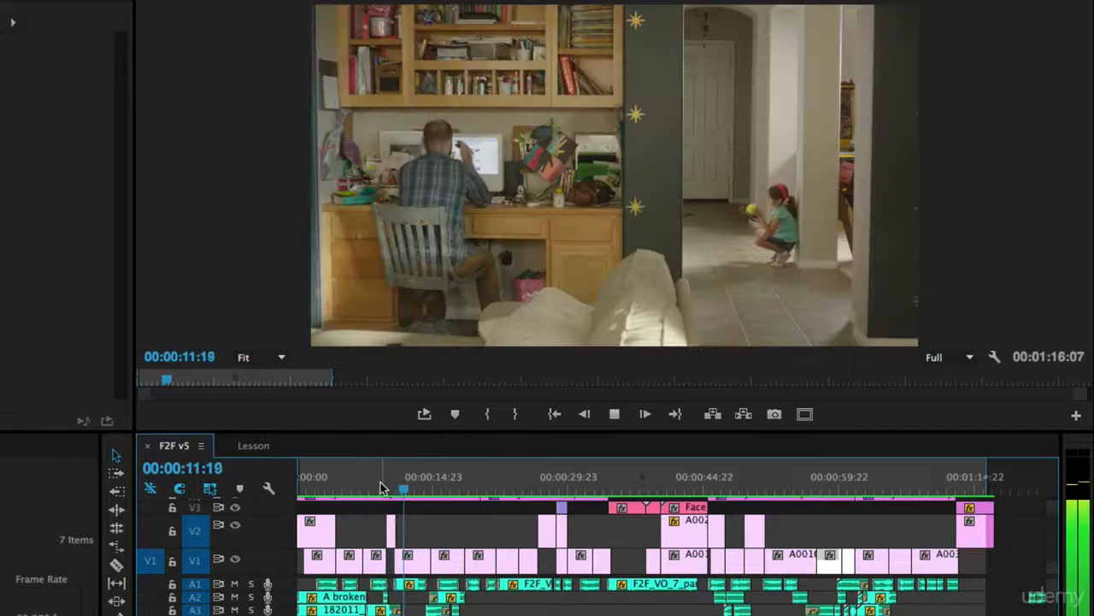
- Replay the cut from the wide kitchen shot to the woman's close-up, returning the playhead to 00:00:09:04
{"action": "left_click", "coordinate": [377, 484]}
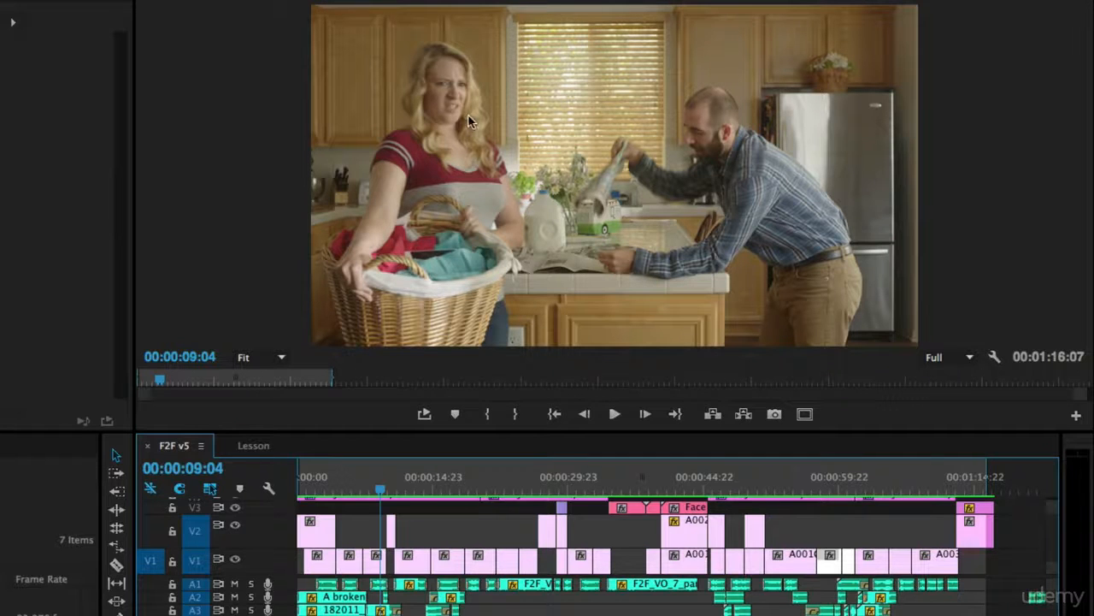
{"action": "key", "text": "space"}
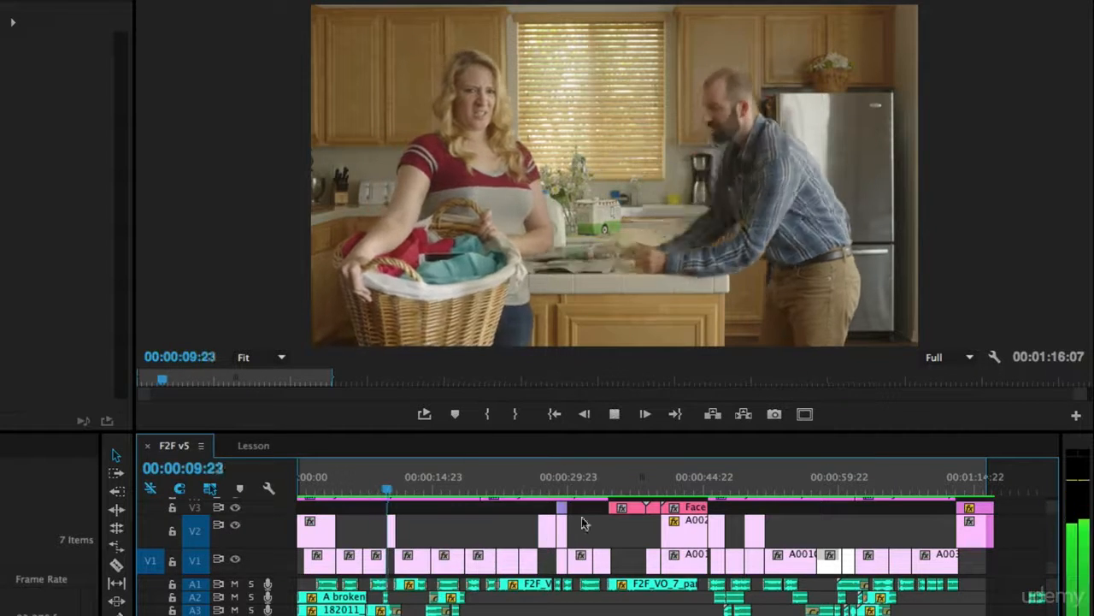
{"action": "key", "text": "space"}
{"action": "left_click", "coordinate": [384, 491]}
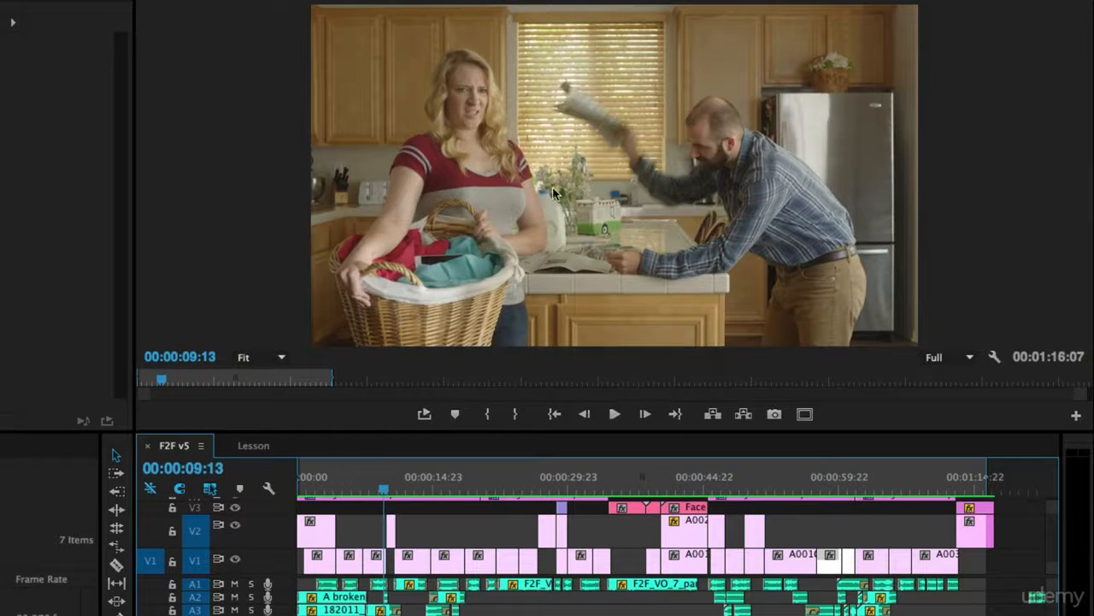
{"action": "key", "text": "space"}
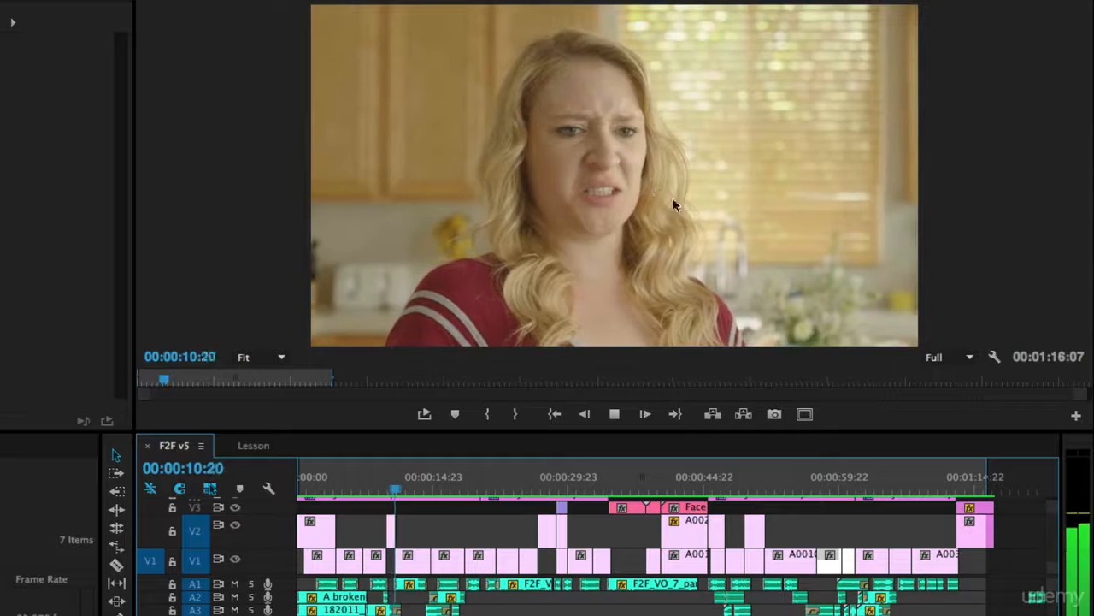
{"action": "left_click", "coordinate": [386, 487]}
{"action": "left_click", "coordinate": [382, 486]}
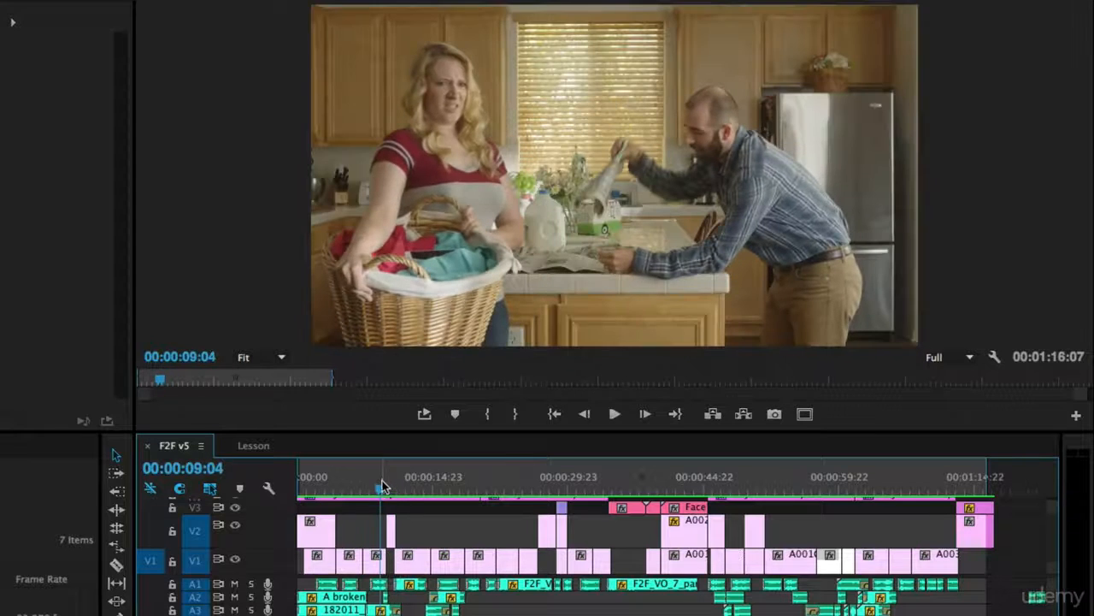
- Step forward frame by frame from 00:00:09:04 across the cut into the woman's close-up, past 00:00:10:10
{"action": "key", "text": "Right"}
{"action": "key", "text": "Right"}
{"action": "key", "text": "Right"}
{"action": "key", "text": "Right"}
{"action": "key", "text": "Right"}
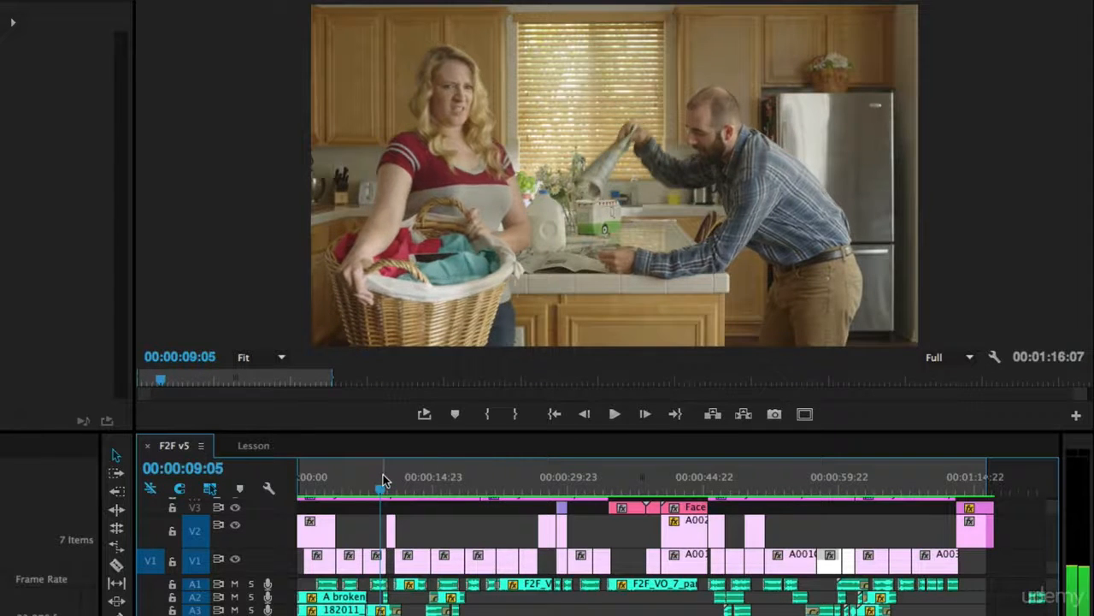
{"action": "key", "text": "Right"}
{"action": "key", "text": "Right"}
{"action": "key", "text": "Right"}
{"action": "key", "text": "Right"}
{"action": "key", "text": "Right"}
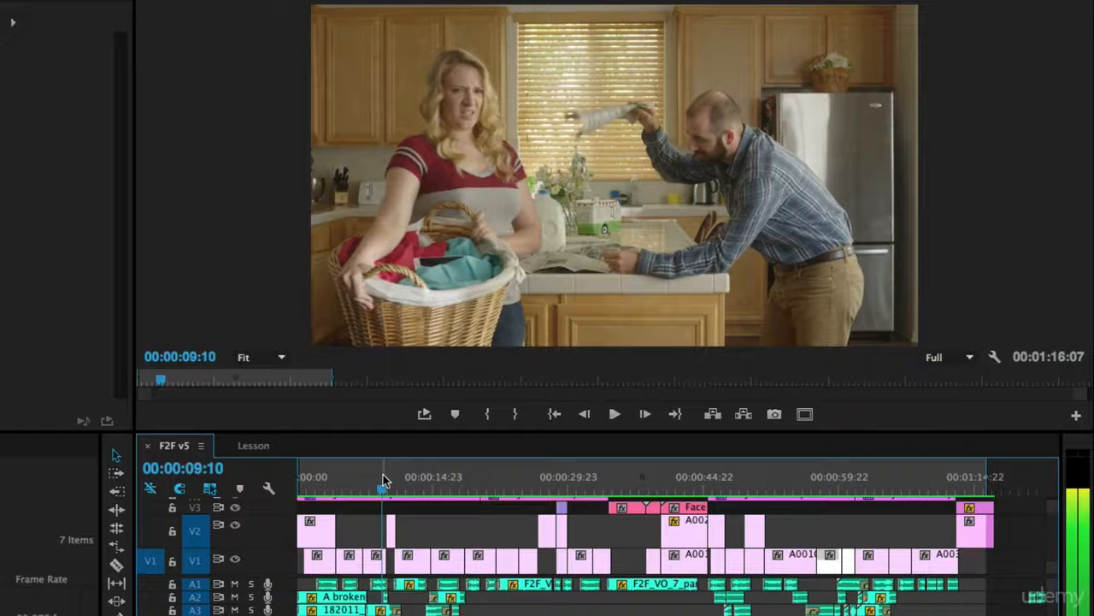
{"action": "key", "text": "Right"}
{"action": "key", "text": "Right"}
{"action": "key", "text": "Right"}
{"action": "key", "text": "Right"}
{"action": "key", "text": "Right"}
{"action": "key", "text": "Right"}
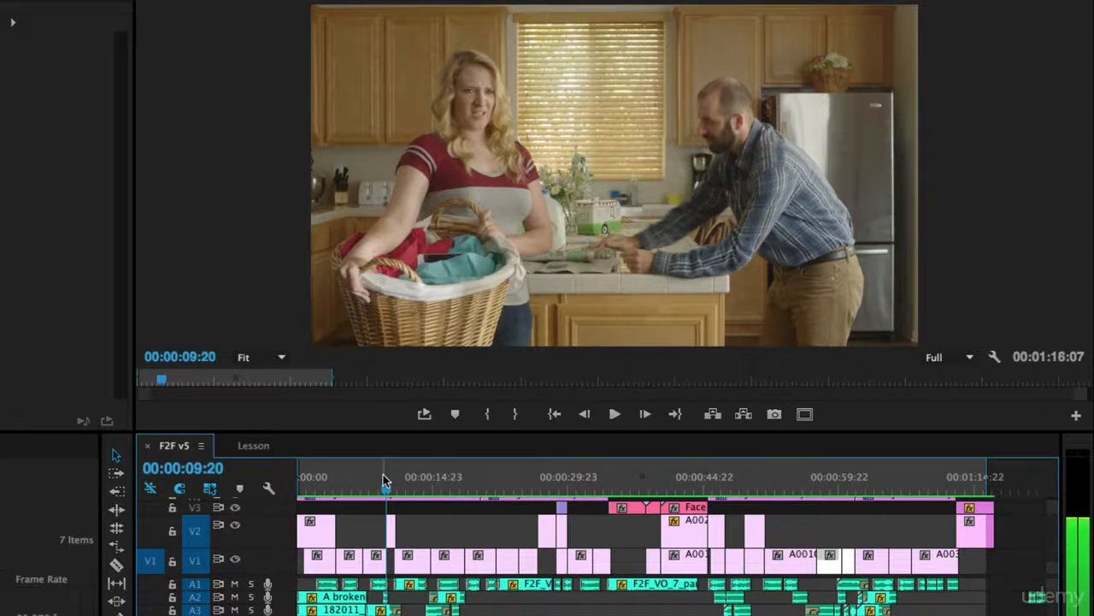
{"action": "key", "text": "Right"}
{"action": "key", "text": "Right"}
{"action": "key", "text": "Right"}
{"action": "key", "text": "Right"}
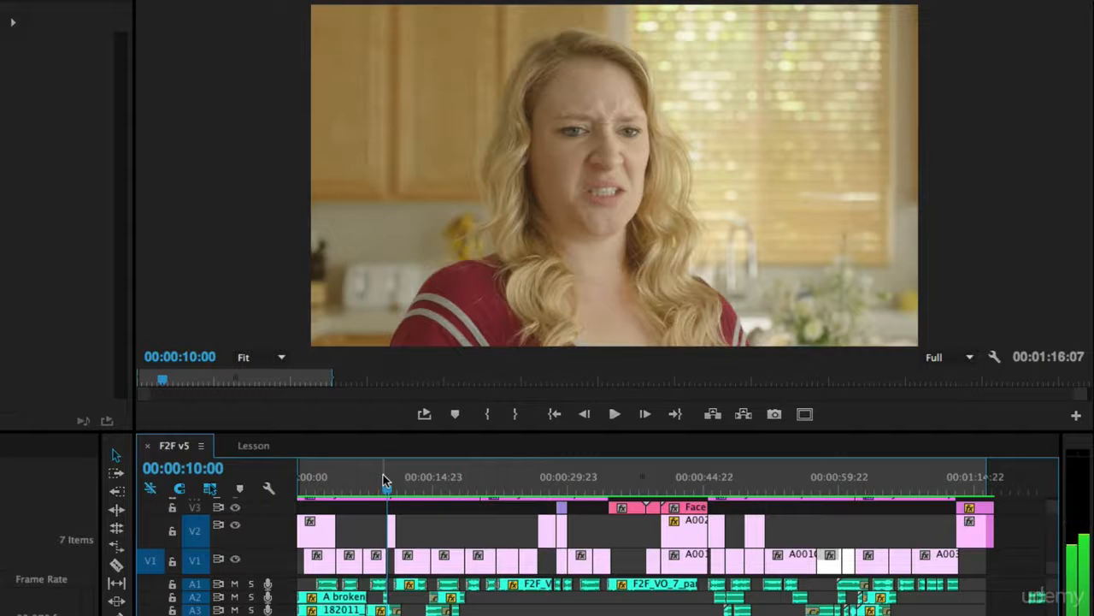
{"action": "key", "text": "Right"}
{"action": "key", "text": "Right"}
{"action": "key", "text": "Right"}
{"action": "key", "text": "Right"}
{"action": "key", "text": "Right"}
{"action": "key", "text": "Right"}
{"action": "key", "text": "Right"}
{"action": "key", "text": "Right"}
{"action": "key", "text": "Right"}
{"action": "key", "text": "Right"}
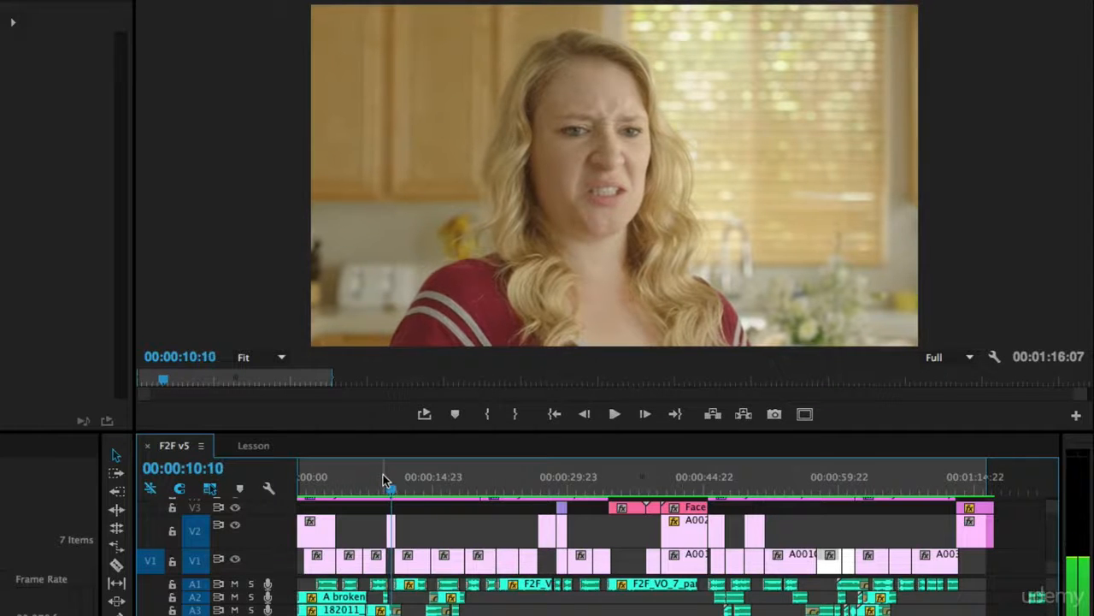
{"action": "key", "text": "Right"}
{"action": "key", "text": "Right"}
- Step back and forth through the close-up, return to the wide shot at 00:00:09:13 and play through to 00:00:19:12
{"action": "key", "text": "Left"}
{"action": "key", "text": "Left"}
{"action": "key", "text": "Left"}
{"action": "key", "text": "Left"}
{"action": "key", "text": "Left"}
{"action": "key", "text": "Left"}
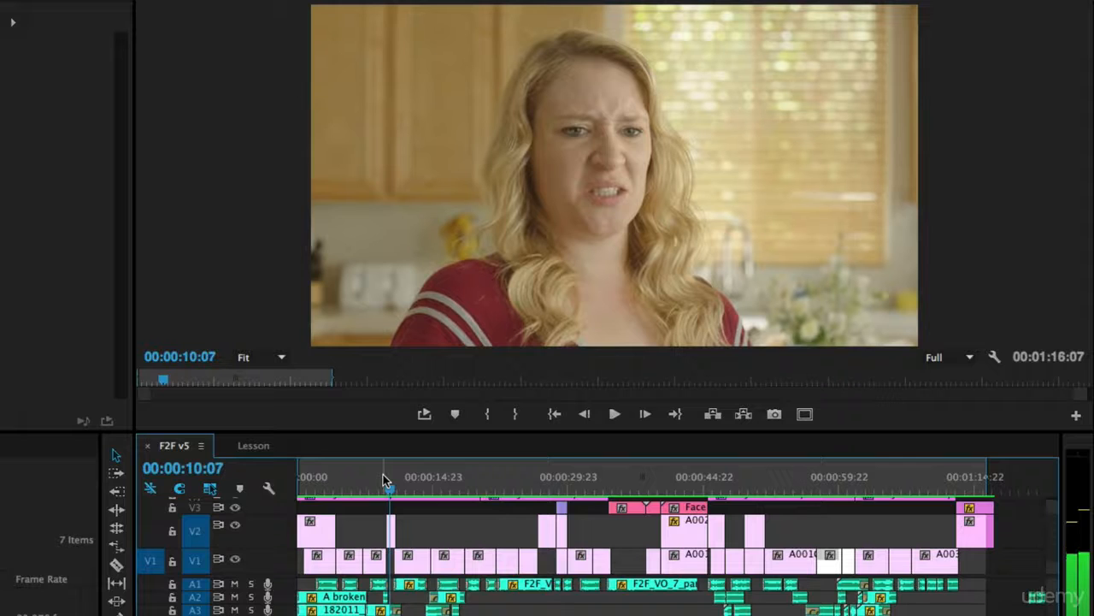
{"action": "key", "text": "Right"}
{"action": "key", "text": "Right"}
{"action": "key", "text": "Right"}
{"action": "key", "text": "Right"}
{"action": "key", "text": "Right"}
{"action": "key", "text": "Left"}
{"action": "key", "text": "Left"}
{"action": "key", "text": "Left"}
{"action": "key", "text": "Left"}
{"action": "key", "text": "Left"}
{"action": "key", "text": "Left"}
{"action": "key", "text": "Left"}
{"action": "key", "text": "Left"}
{"action": "key", "text": "Left"}
{"action": "key", "text": "Left"}
{"action": "key", "text": "Left"}
{"action": "key", "text": "Left"}
{"action": "key", "text": "Left"}
{"action": "key", "text": "Left"}
{"action": "key", "text": "Left"}
{"action": "key", "text": "Left"}
{"action": "key", "text": "Left"}
{"action": "key", "text": "Left"}
{"action": "key", "text": "Left"}
{"action": "key", "text": "Left"}
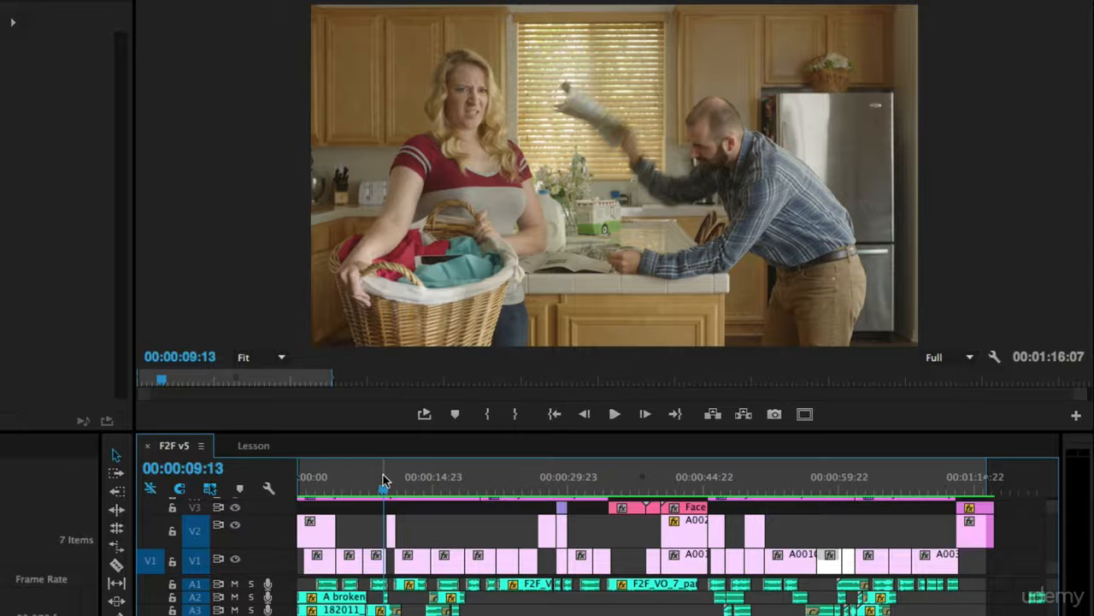
{"action": "key", "text": "space"}
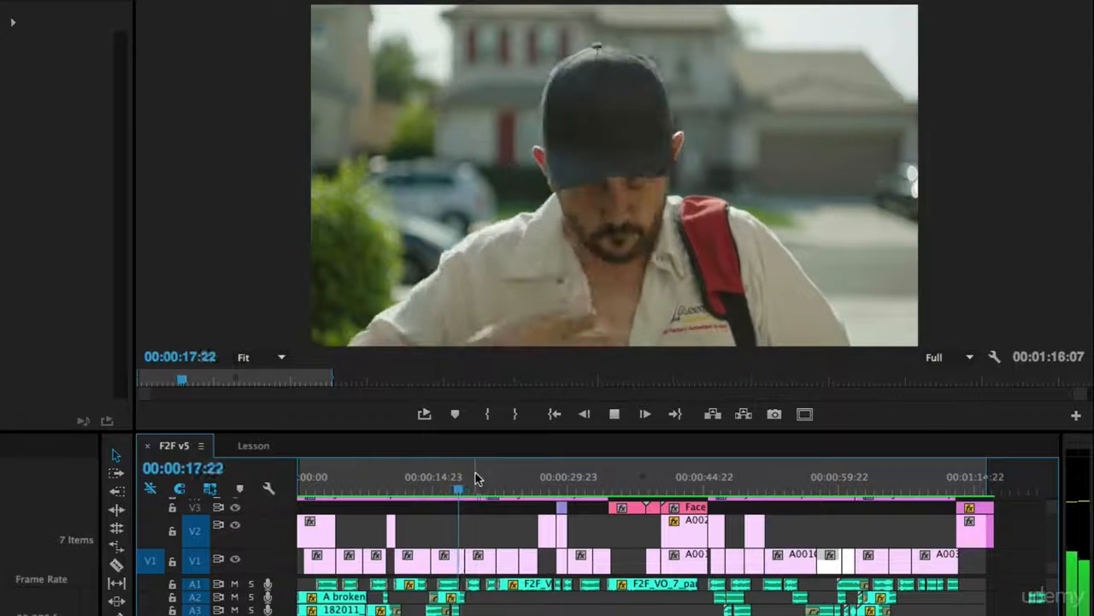
{"action": "key", "text": "space"}
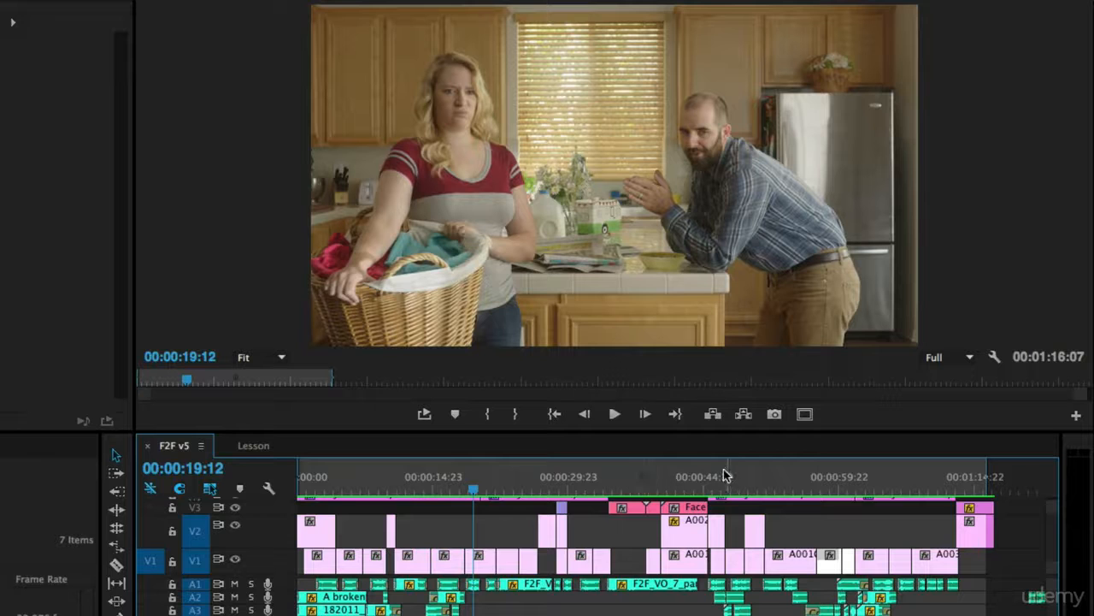
- Play the couple's embrace in the kitchen up to 00:00:59:23, then replay from 00:00:59:09 into their close-up
{"action": "left_click_drag", "start_coordinate": [846, 485], "coordinate": [785, 496]}
{"action": "key", "text": "space"}
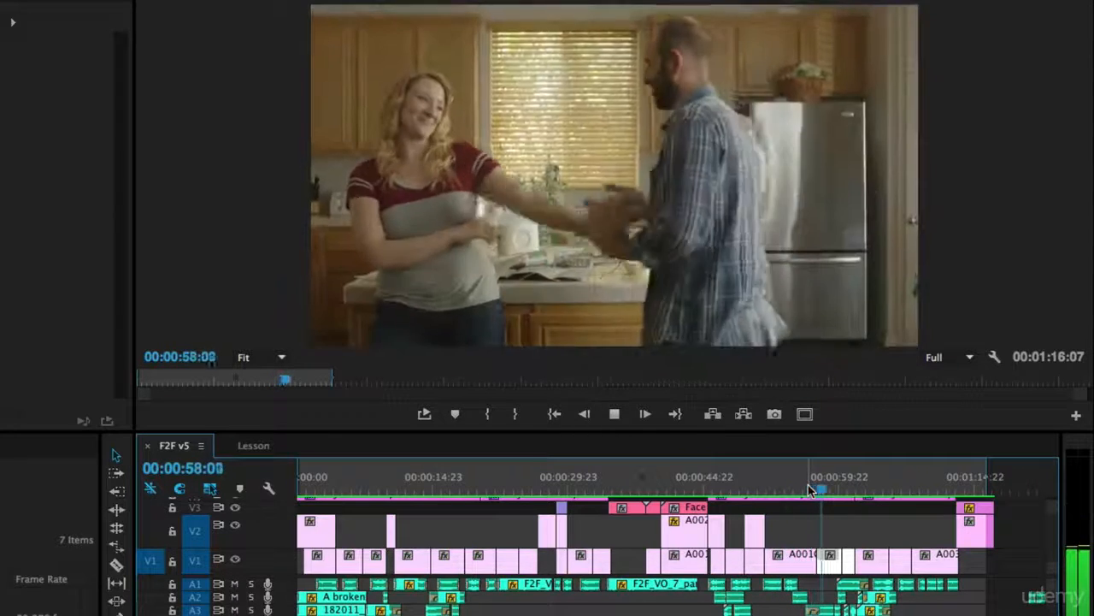
{"action": "key", "text": "space"}
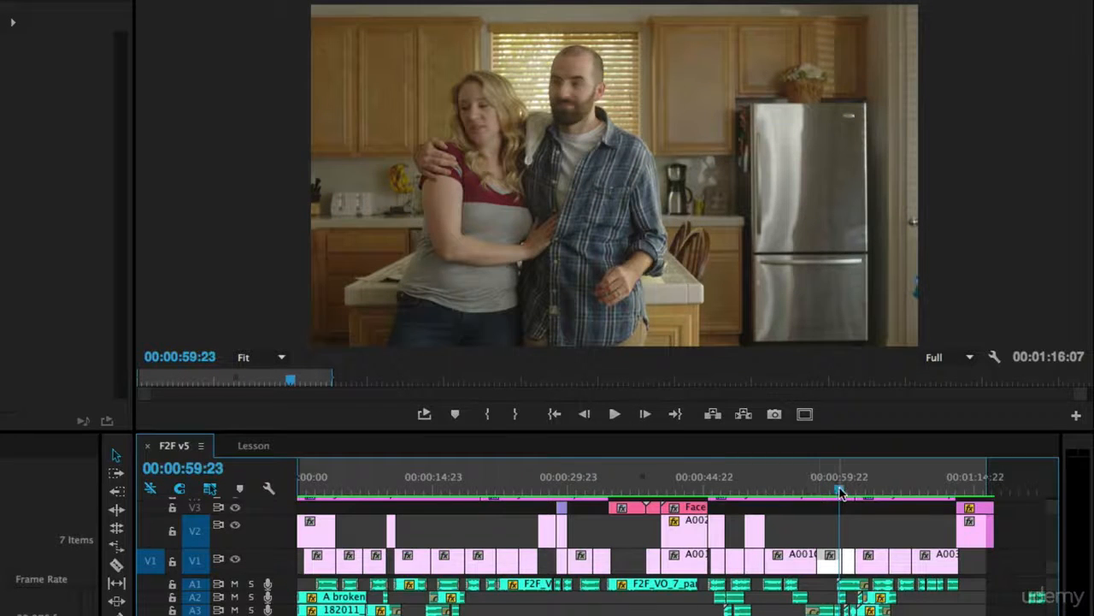
{"action": "left_click_drag", "start_coordinate": [840, 492], "coordinate": [835, 493]}
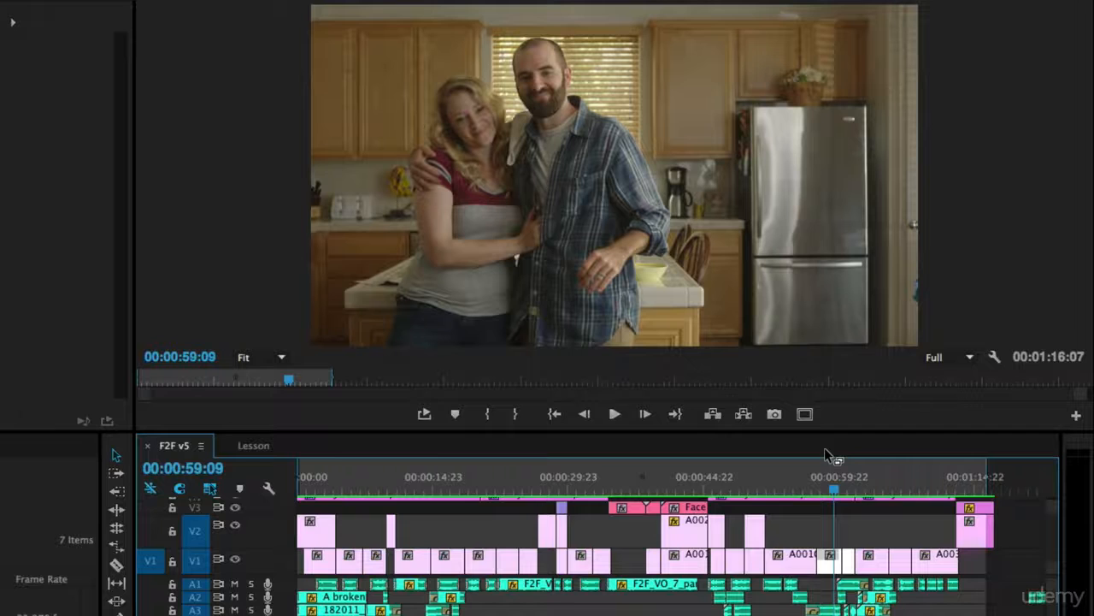
{"action": "key", "text": "space"}
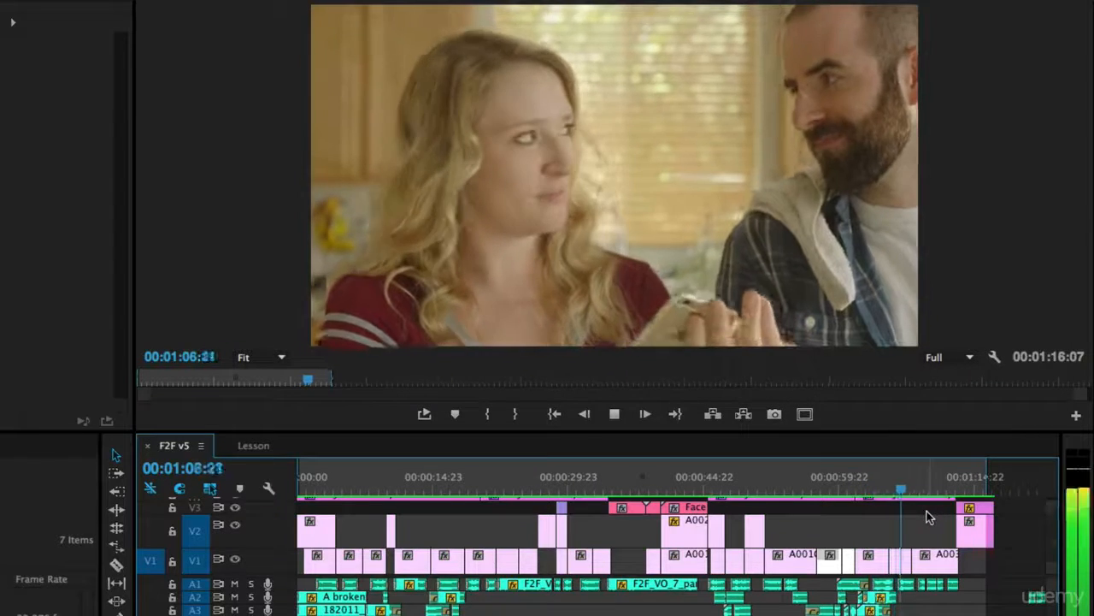
- Replay the cut from the couple's wide shot to the close-up from 00:01:04:16, returning the playhead to 00:01:04:14
{"action": "left_click_drag", "start_coordinate": [889, 490], "coordinate": [885, 490]}
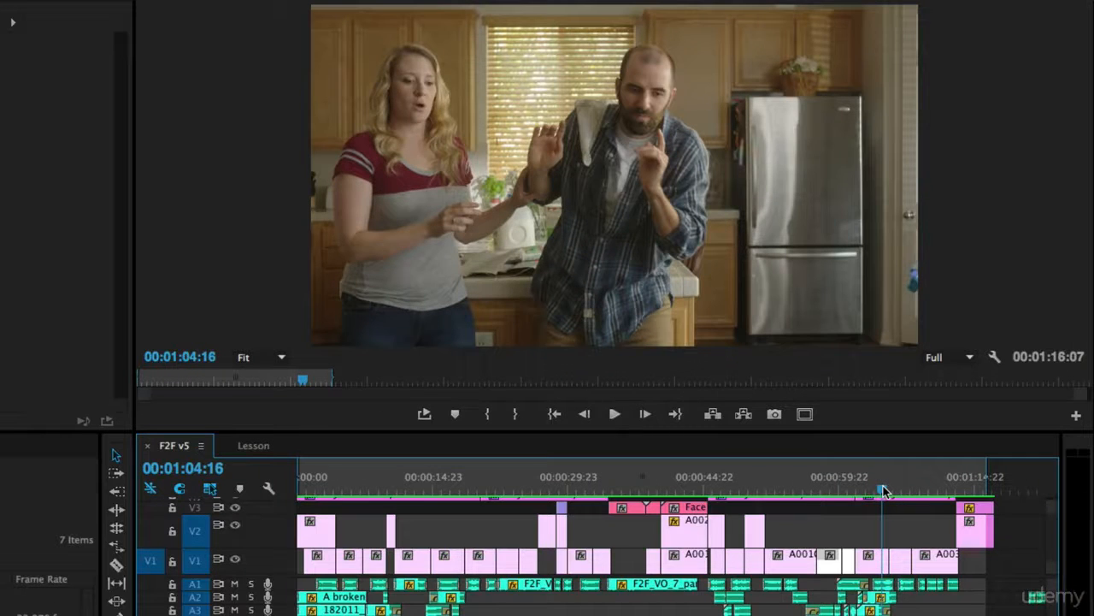
{"action": "key", "text": "space"}
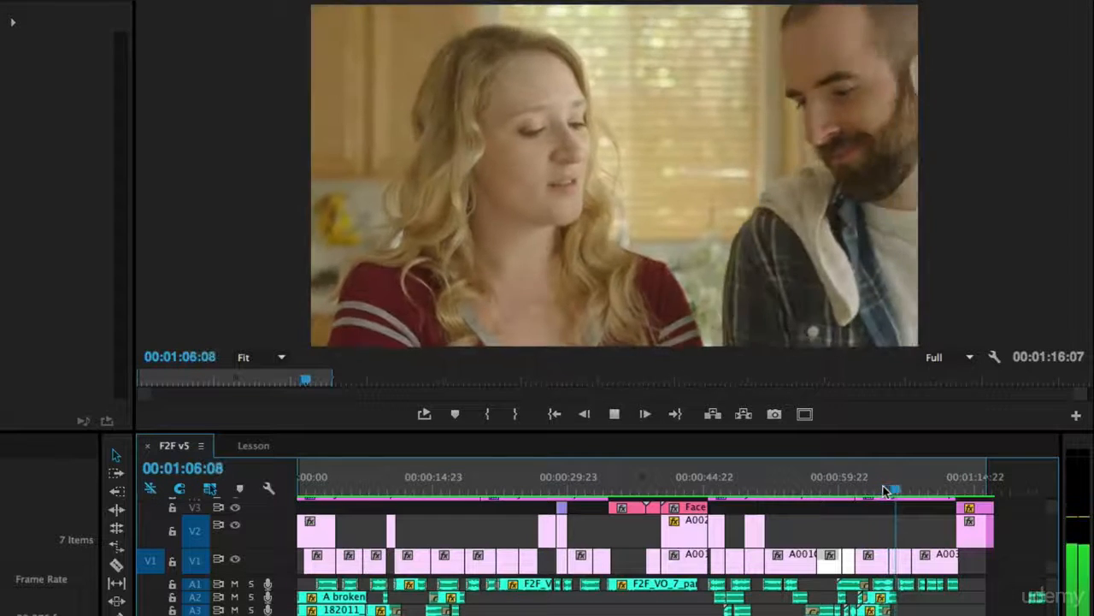
{"action": "key", "text": "space"}
{"action": "left_click_drag", "start_coordinate": [893, 494], "coordinate": [884, 492]}
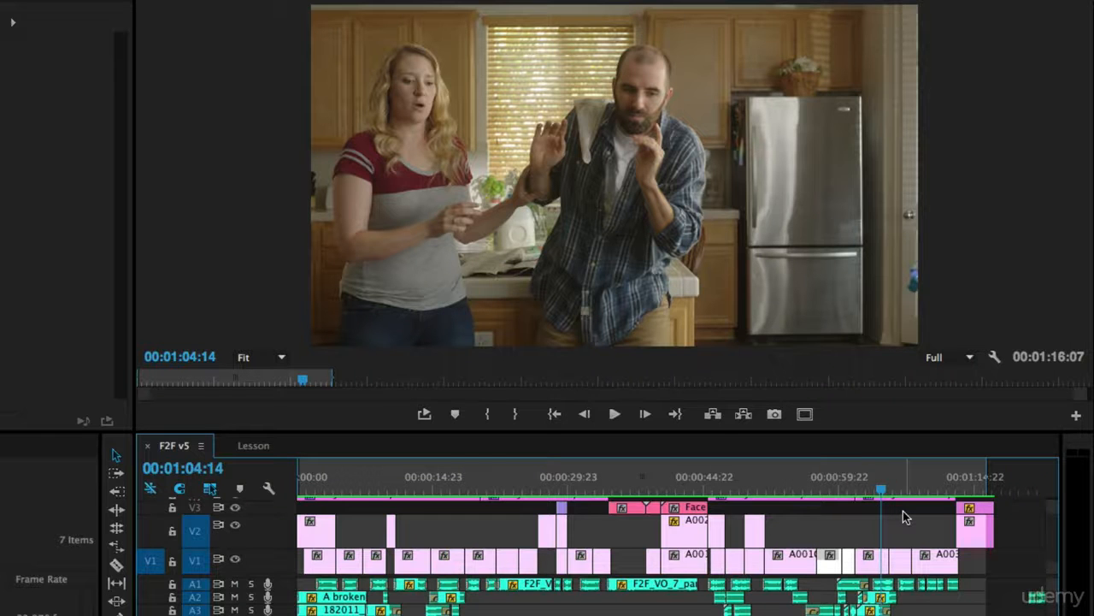
- Replay the cut from the couple's wide shot into the close-up and scrub through the close-up around 00:01:06:00
{"action": "key", "text": "space"}
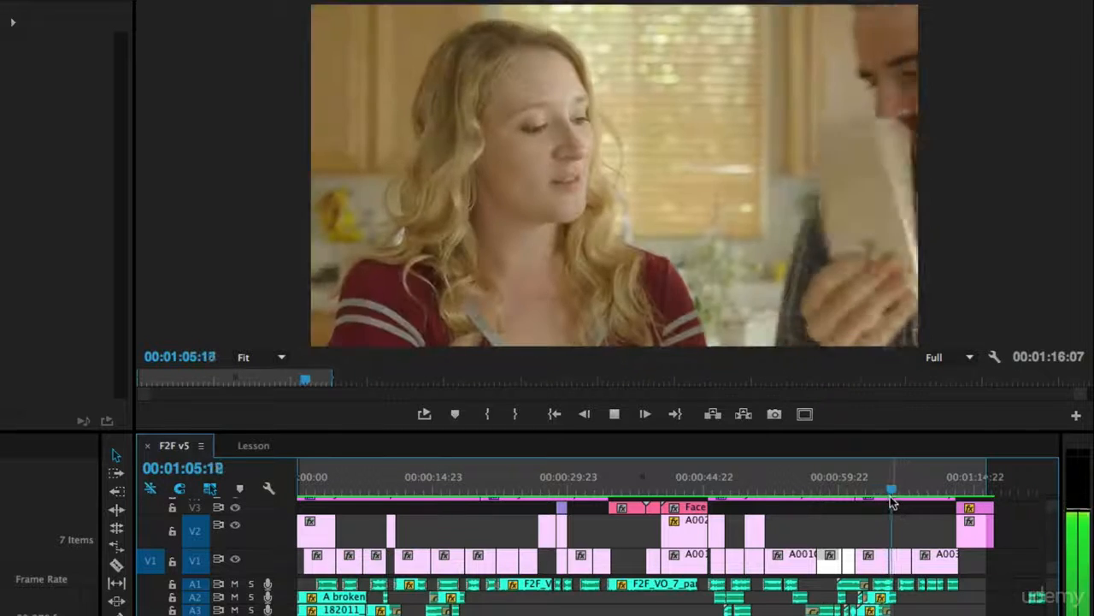
{"action": "left_click_drag", "start_coordinate": [888, 492], "coordinate": [883, 496]}
{"action": "key", "text": "space"}
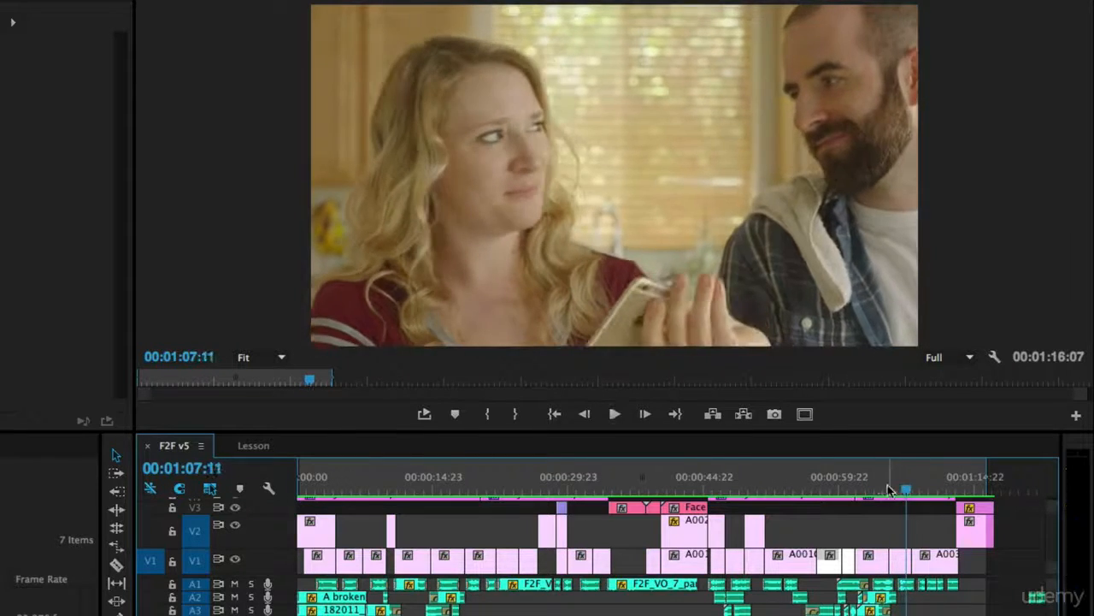
{"action": "left_click", "coordinate": [881, 489]}
{"action": "left_click_drag", "start_coordinate": [881, 489], "coordinate": [895, 491]}
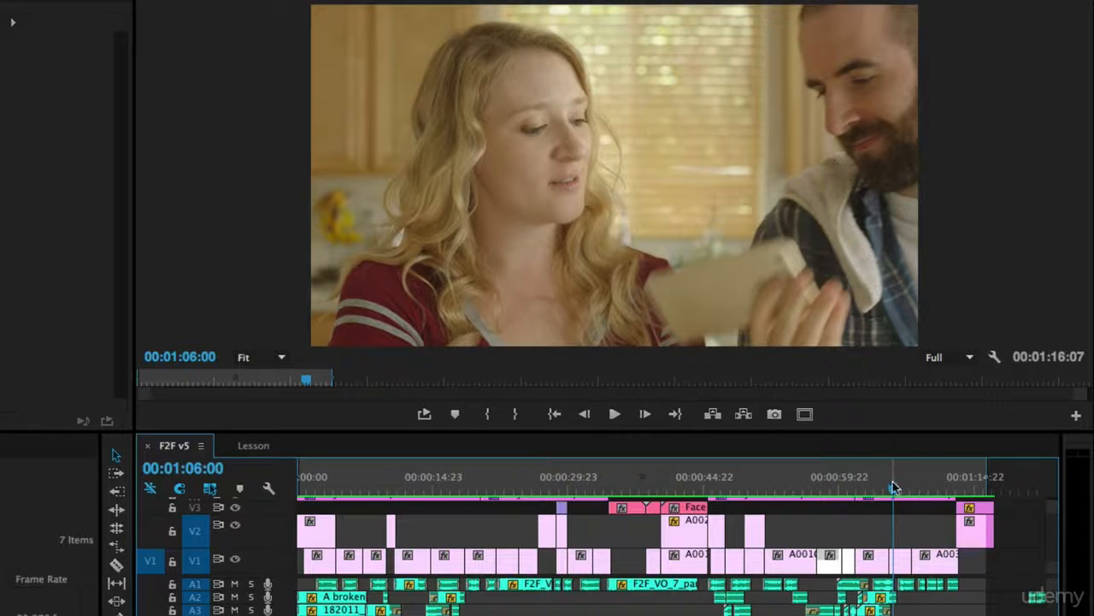
{"action": "left_click_drag", "start_coordinate": [892, 488], "coordinate": [884, 493]}
- Play the close-up into the wide shot where the second man enters, and return the playhead to 00:01:07:18
{"action": "key", "text": "space"}
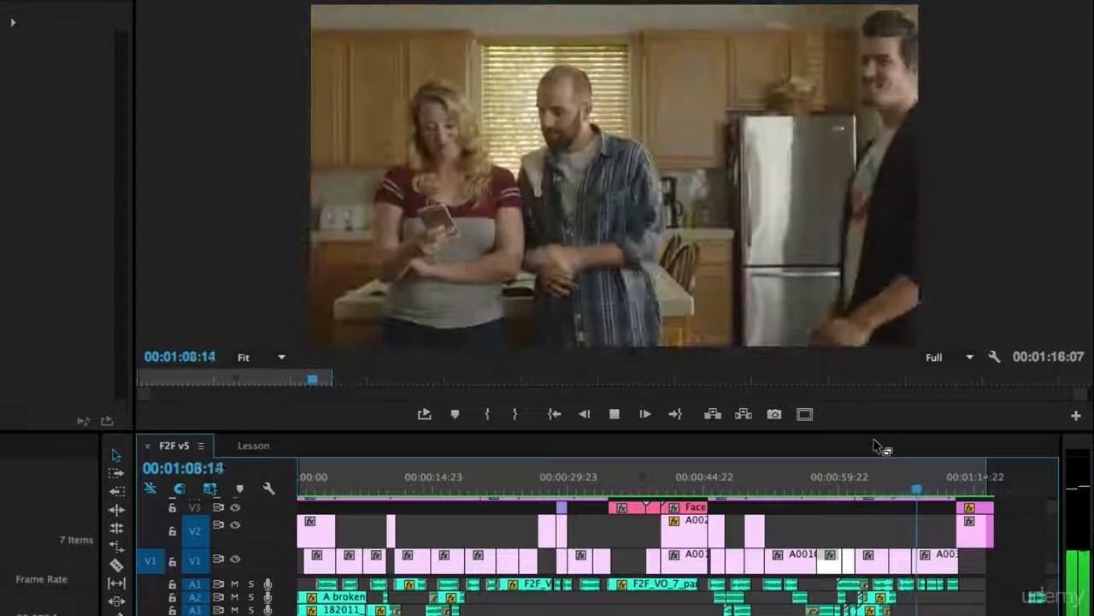
{"action": "key", "text": "space"}
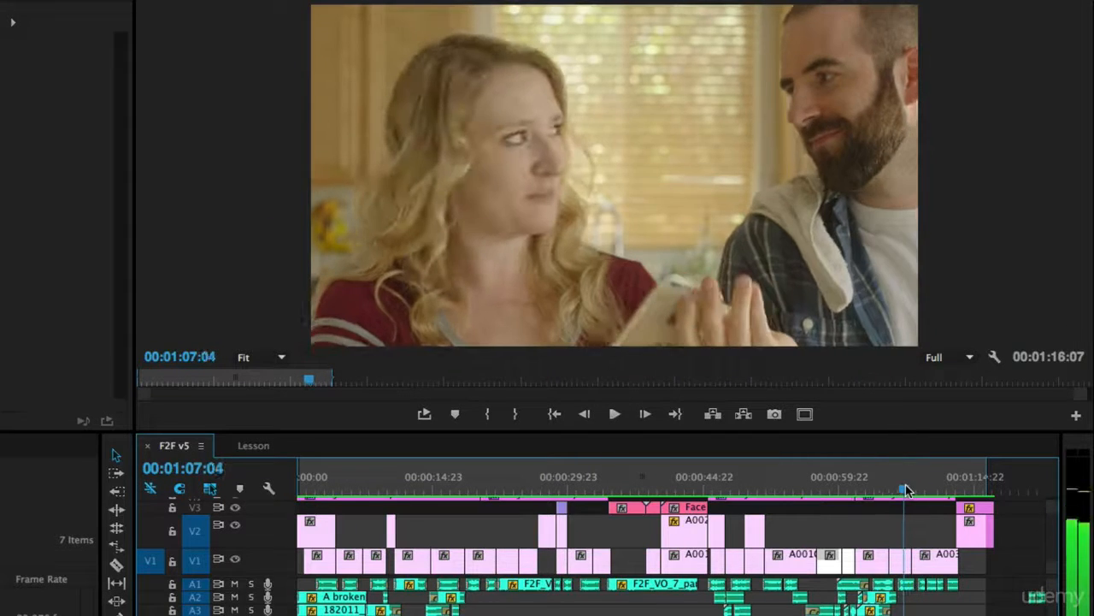
{"action": "left_click_drag", "start_coordinate": [914, 487], "coordinate": [910, 494]}
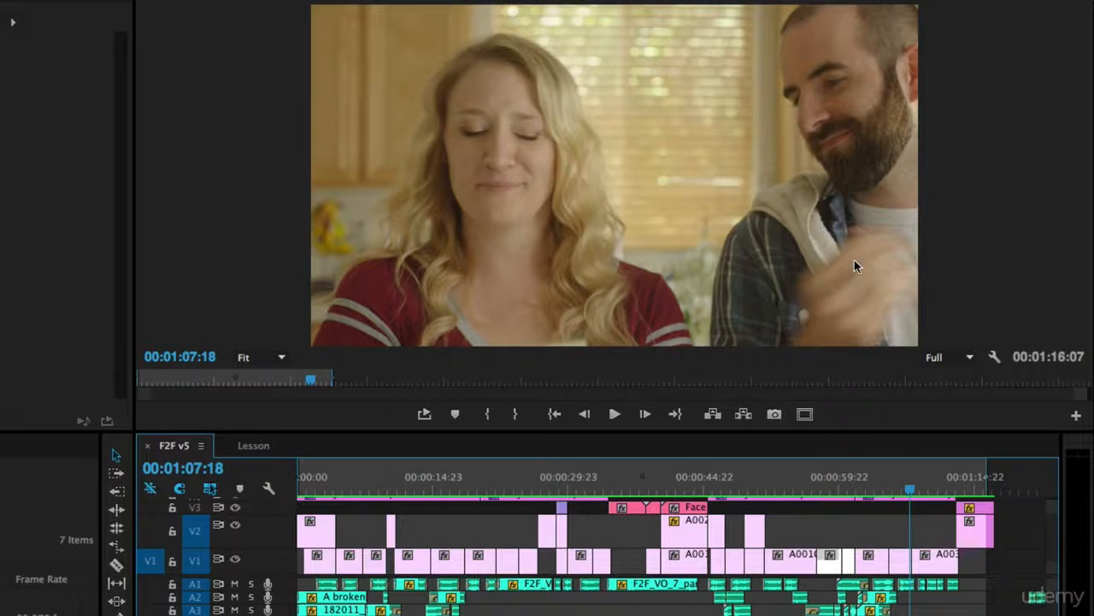
- Step forward frame by frame from 00:01:07:18 across the cut into the wide shot, up to 00:01:09:03
{"action": "key", "text": "Right"}
{"action": "key", "text": "Right"}
{"action": "key", "text": "Right"}
{"action": "key", "text": "Right"}
{"action": "key", "text": "Right"}
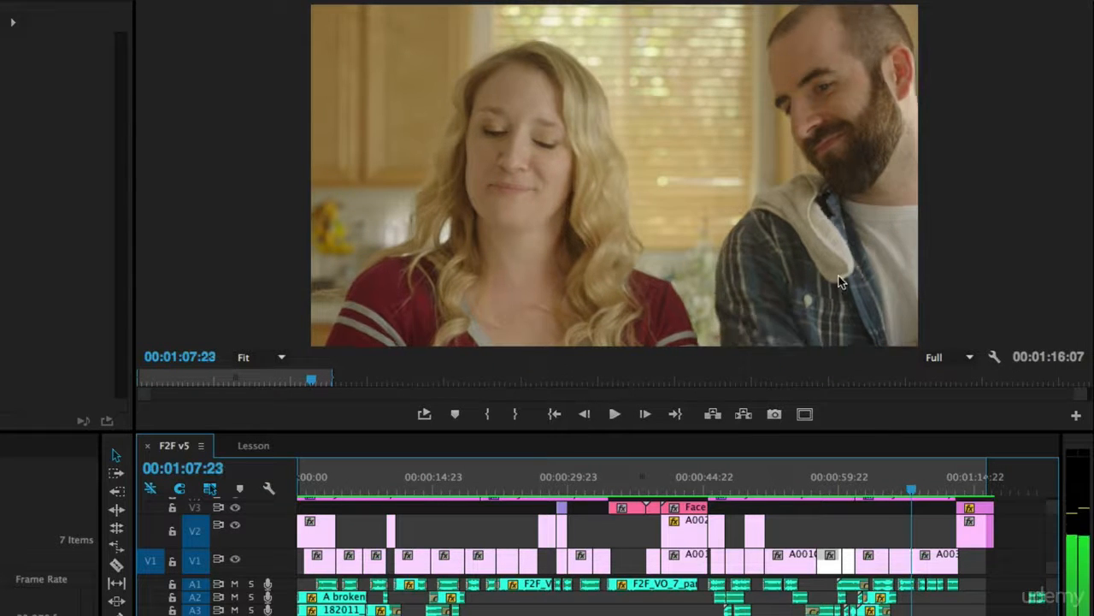
{"action": "key", "text": "Right"}
{"action": "key", "text": "Right"}
{"action": "key", "text": "Right"}
{"action": "key", "text": "Right"}
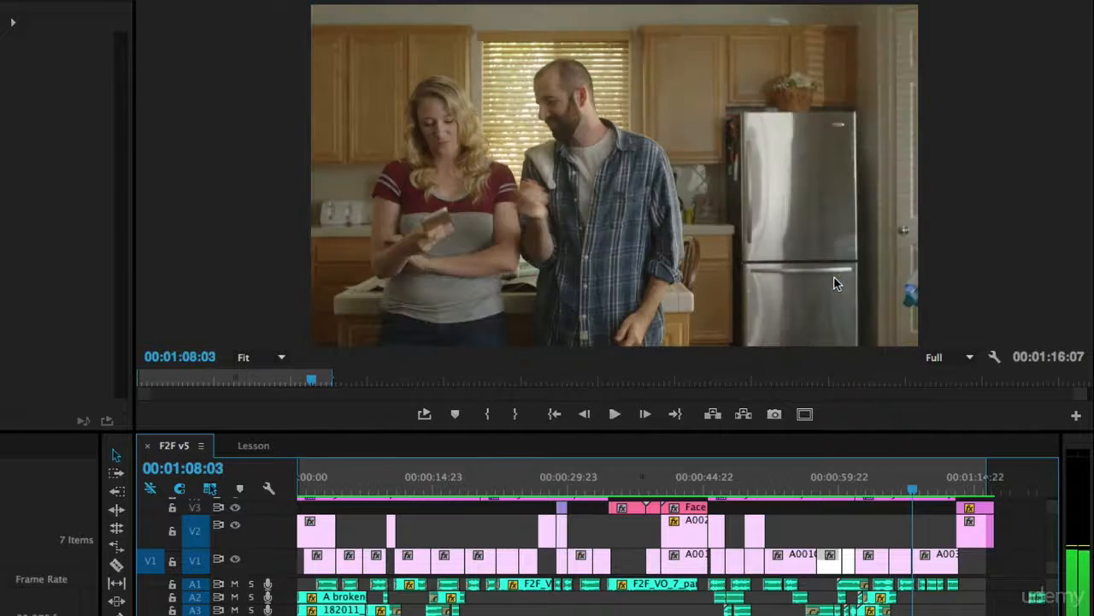
{"action": "key", "text": "Right"}
{"action": "key", "text": "Right"}
{"action": "key", "text": "Right"}
{"action": "key", "text": "Right"}
{"action": "key", "text": "Right"}
{"action": "key", "text": "Right"}
{"action": "key", "text": "Right"}
{"action": "key", "text": "Right"}
{"action": "key", "text": "Right"}
{"action": "key", "text": "Right"}
{"action": "key", "text": "Right"}
{"action": "key", "text": "Right"}
{"action": "key", "text": "Right"}
{"action": "key", "text": "Right"}
{"action": "key", "text": "Right"}
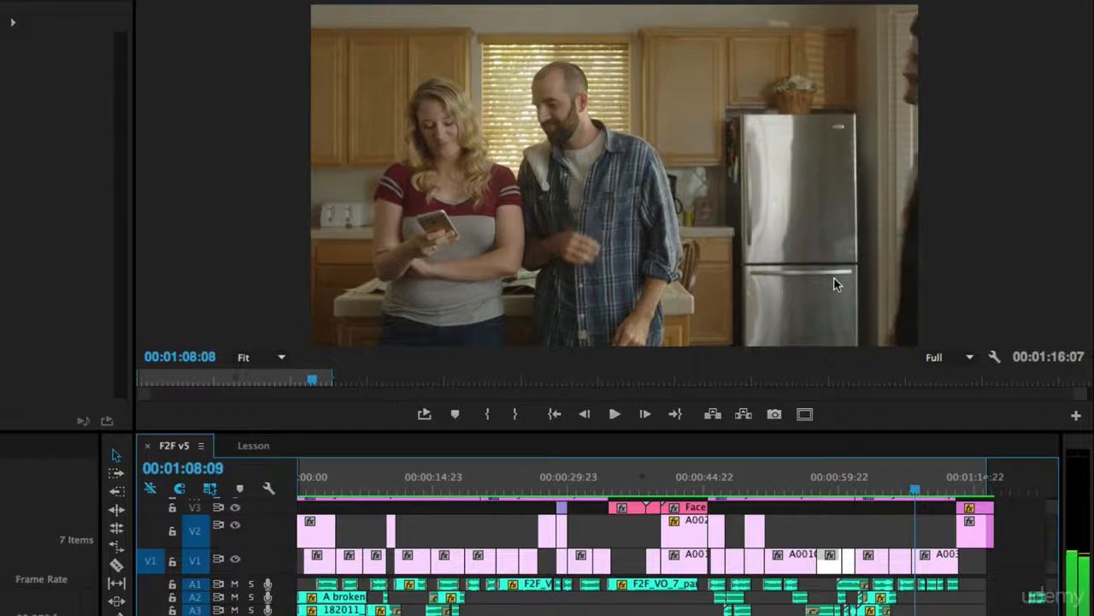
{"action": "key", "text": "Right"}
{"action": "key", "text": "Right"}
{"action": "key", "text": "Right"}
{"action": "key", "text": "Right"}
{"action": "key", "text": "Right"}
{"action": "key", "text": "Right"}
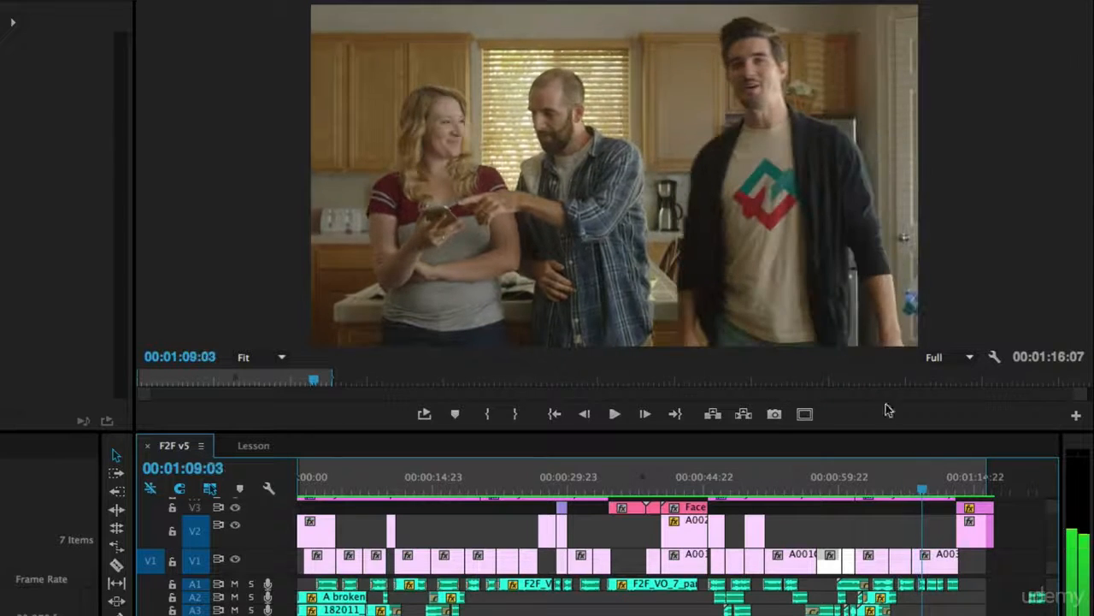
- Replay the kitchen scene from just before 00:00:59:00 through the three-person wide shot, past 00:01:10:13
{"action": "left_click", "coordinate": [832, 489]}
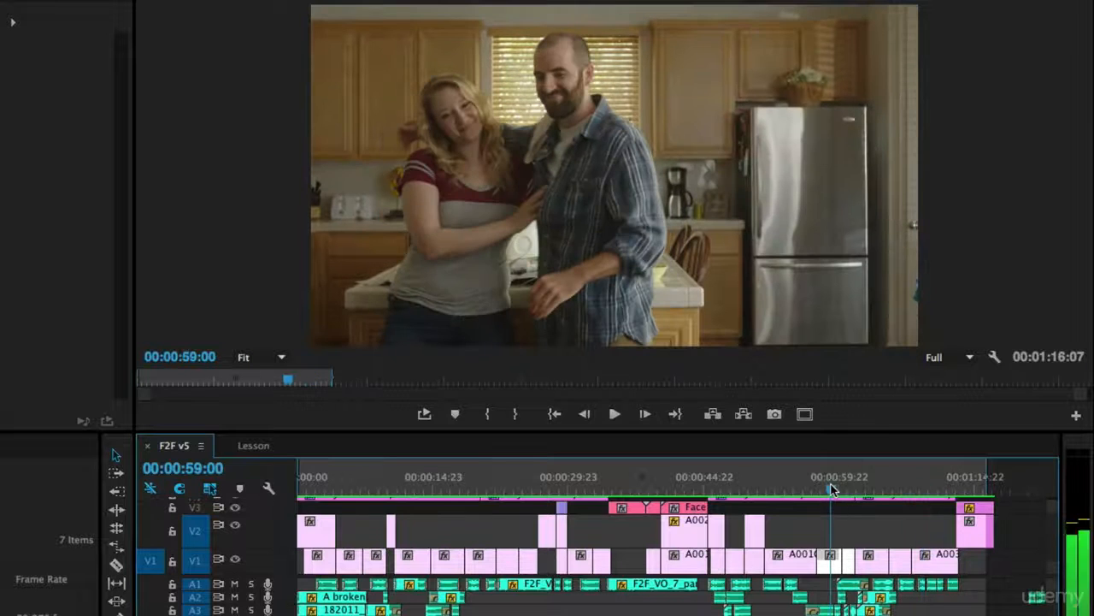
{"action": "left_click", "coordinate": [825, 488]}
{"action": "key", "text": "space"}
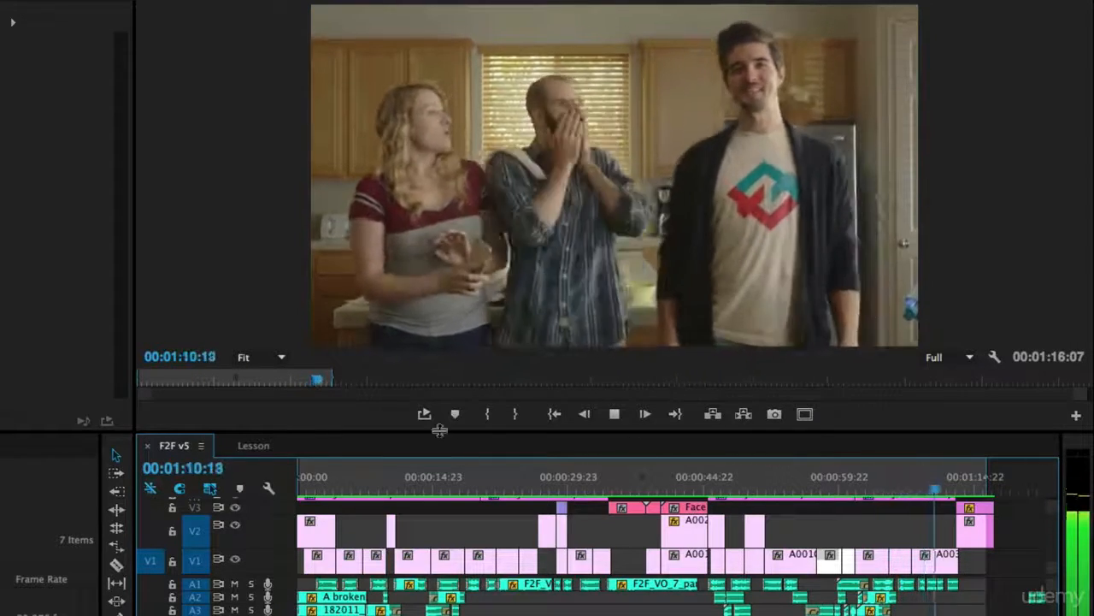
{"action": "key", "text": "space"}
- Open the Lesson sequence and preview the opening of clip A003C014 and the start of clip A004C008
{"action": "left_click", "coordinate": [266, 447]}
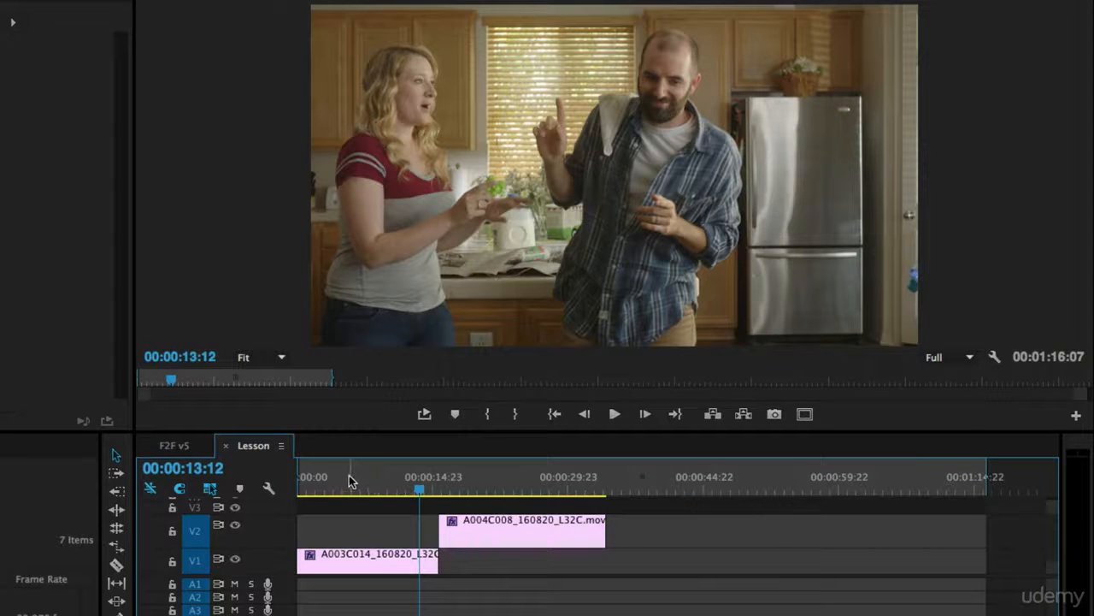
{"action": "left_click_drag", "start_coordinate": [355, 484], "coordinate": [247, 487]}
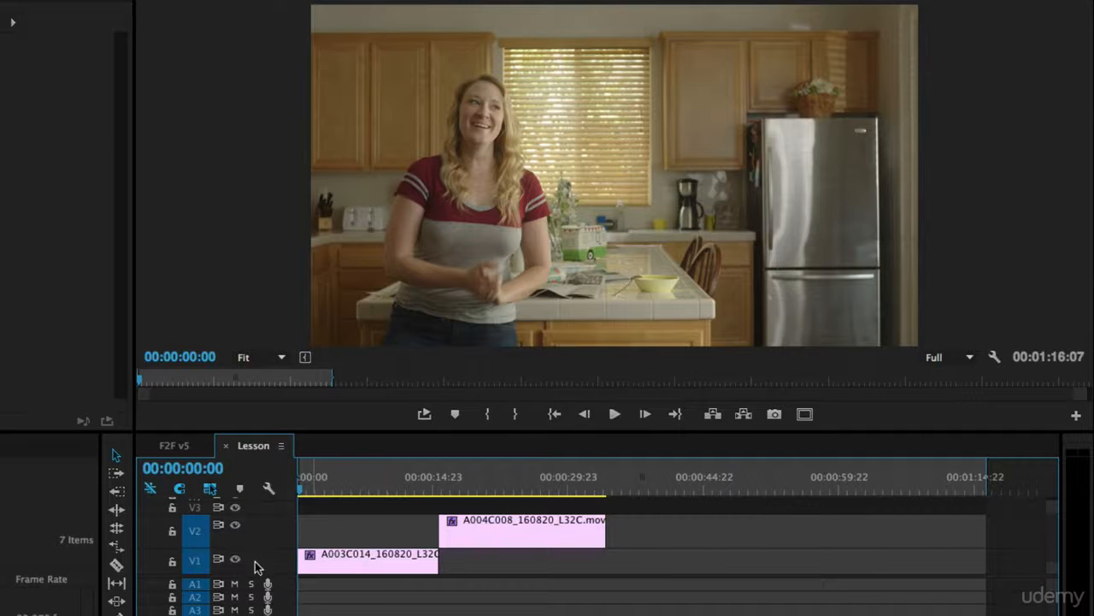
{"action": "key", "text": "space"}
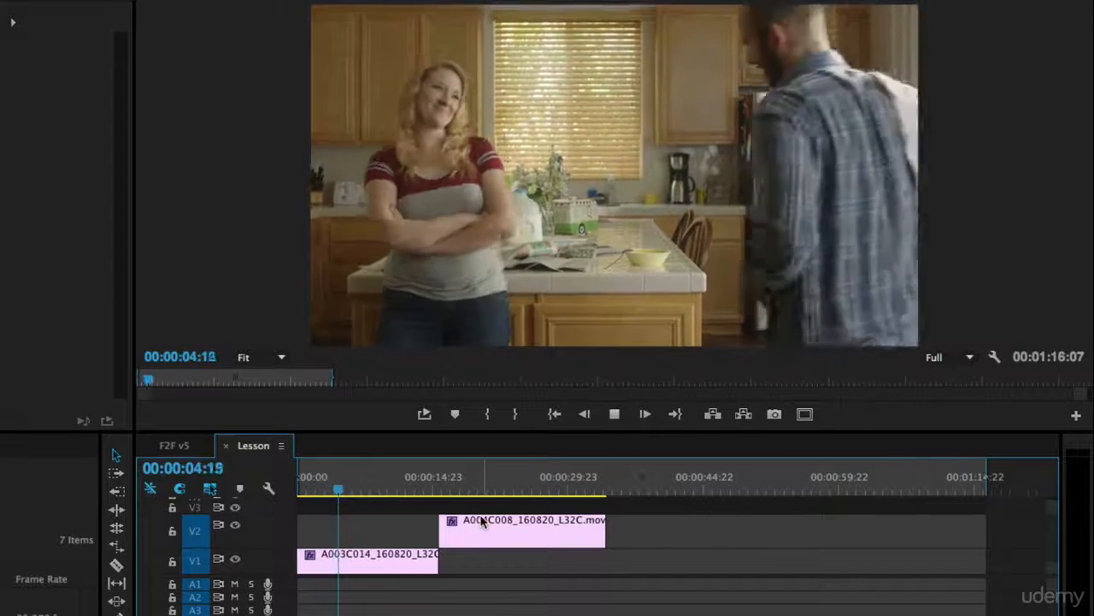
{"action": "key", "text": "space"}
{"action": "left_click_drag", "start_coordinate": [468, 496], "coordinate": [445, 486]}
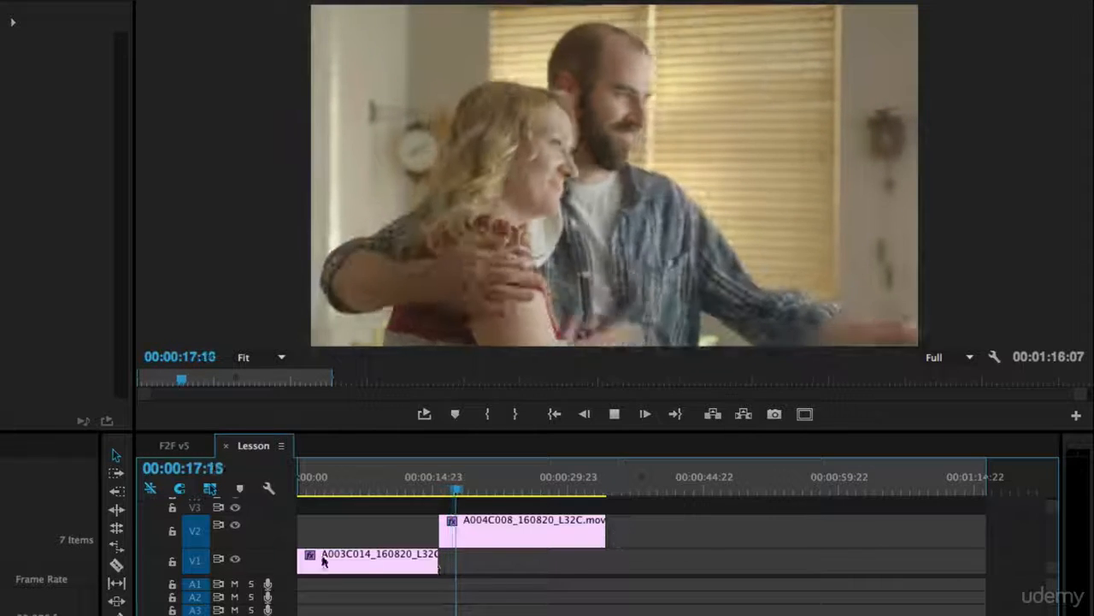
- Locate 00:00:05:03 in clip A003C014, as the man approaches the woman, and ripple trim the clip's start to that frame
{"action": "left_click", "coordinate": [310, 491]}
{"action": "left_click_drag", "start_coordinate": [311, 491], "coordinate": [313, 494]}
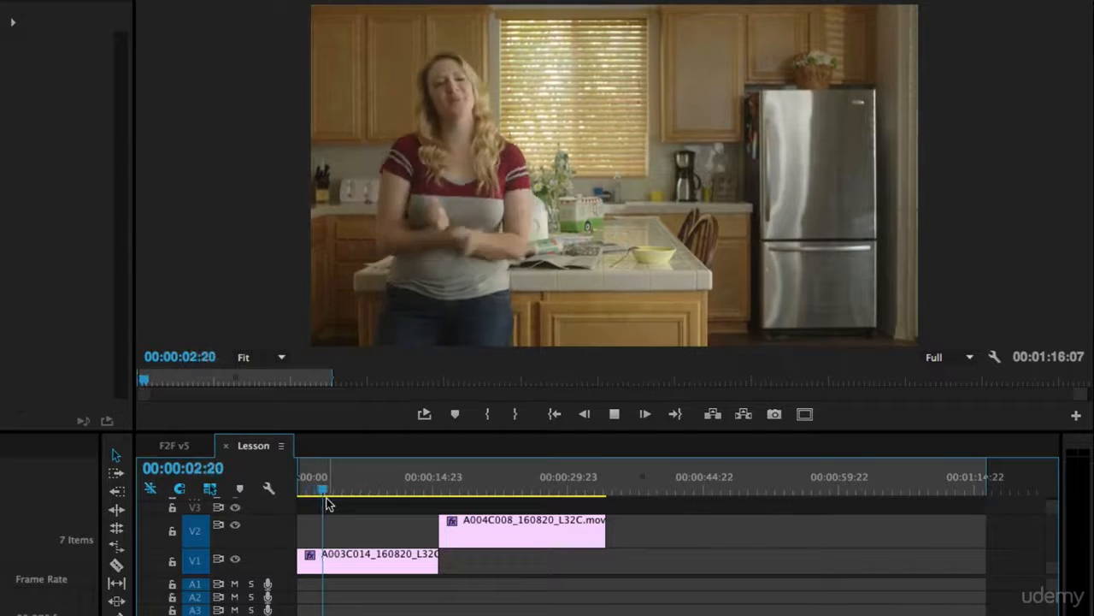
{"action": "key", "text": "space"}
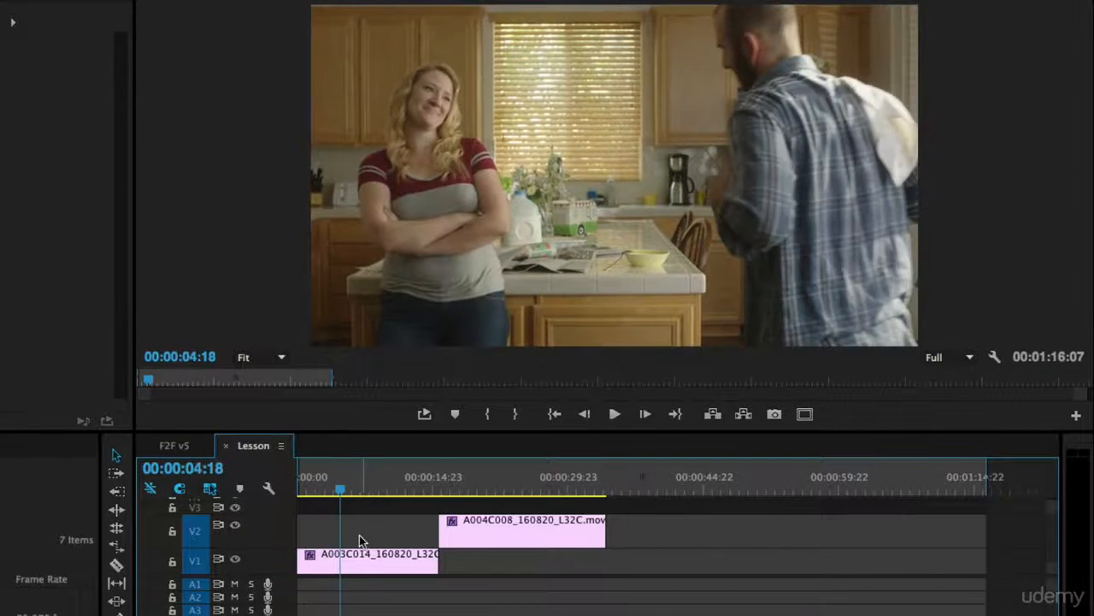
{"action": "left_click_drag", "start_coordinate": [339, 491], "coordinate": [344, 493]}
{"action": "key", "text": "space"}
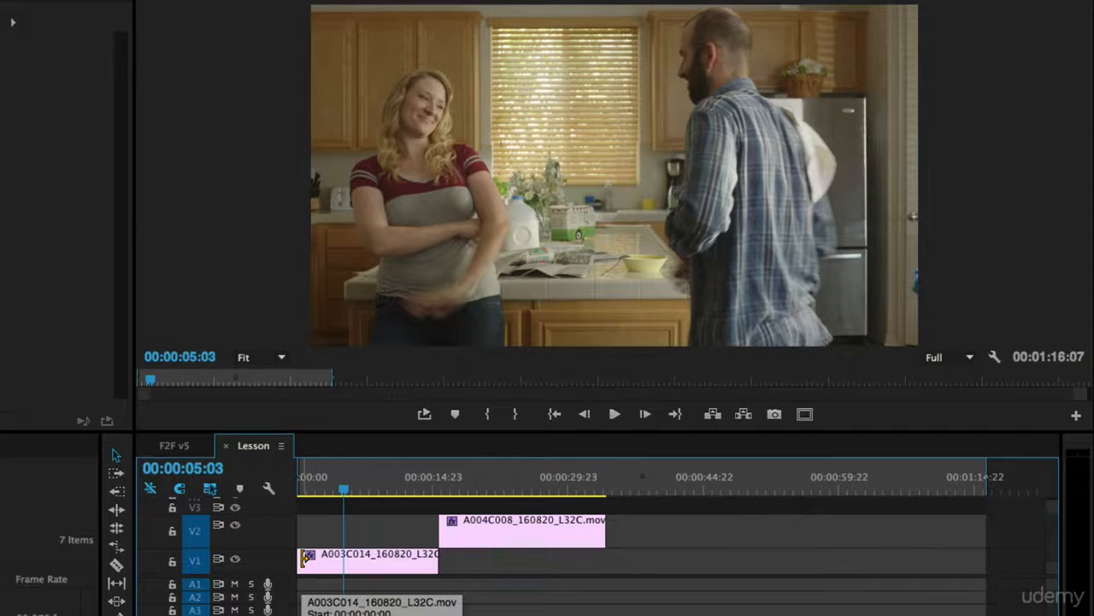
{"action": "left_click", "coordinate": [305, 558]}
{"action": "left_click_drag", "start_coordinate": [304, 559], "coordinate": [346, 562]}
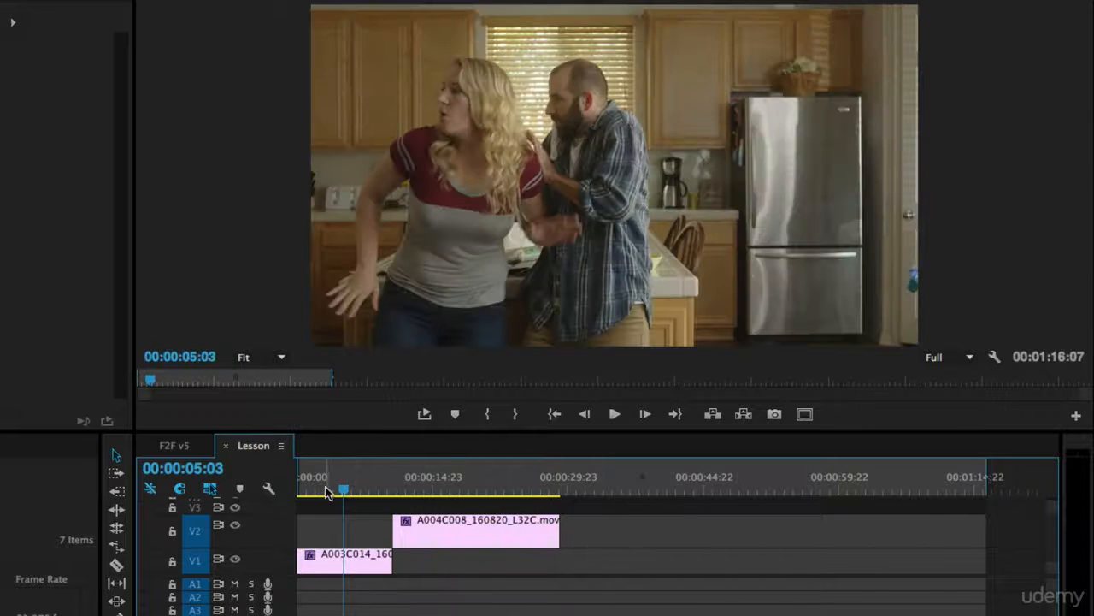
- Play the trimmed A003C014 clip from the start and replay the couple's embrace, stopping at 00:00:02:16
{"action": "key", "text": "Home"}
{"action": "key", "text": "space"}
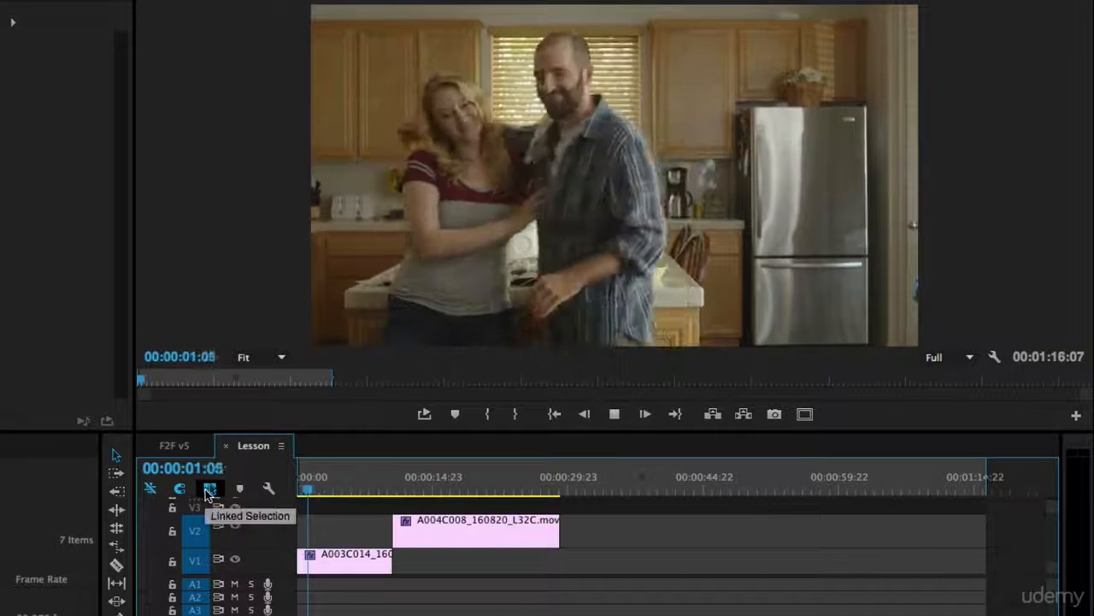
{"action": "key", "text": "space"}
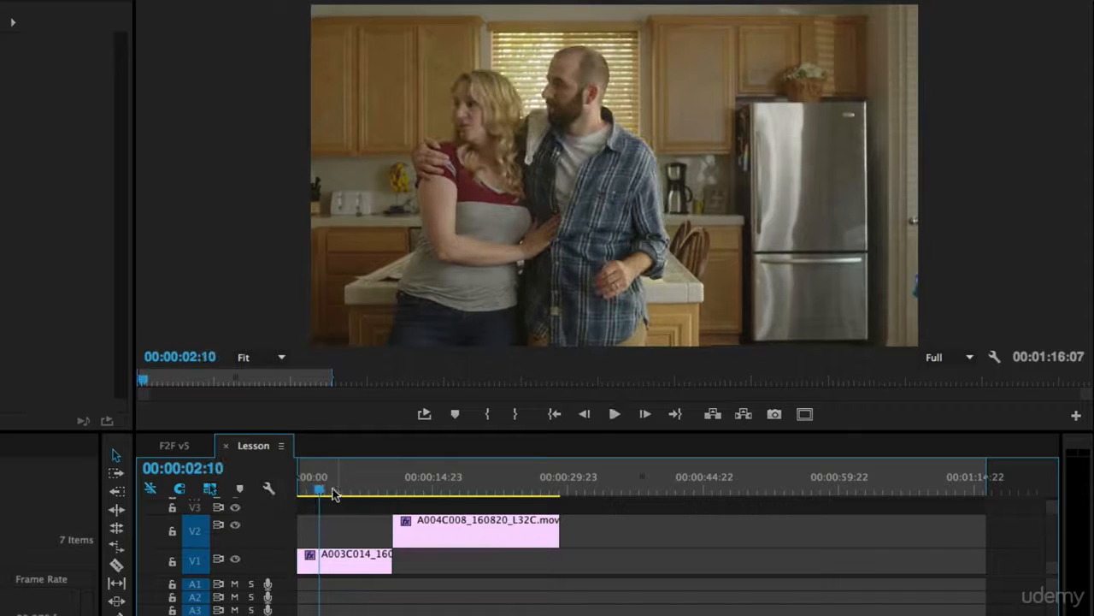
{"action": "left_click_drag", "start_coordinate": [319, 491], "coordinate": [311, 493]}
{"action": "key", "text": "space"}
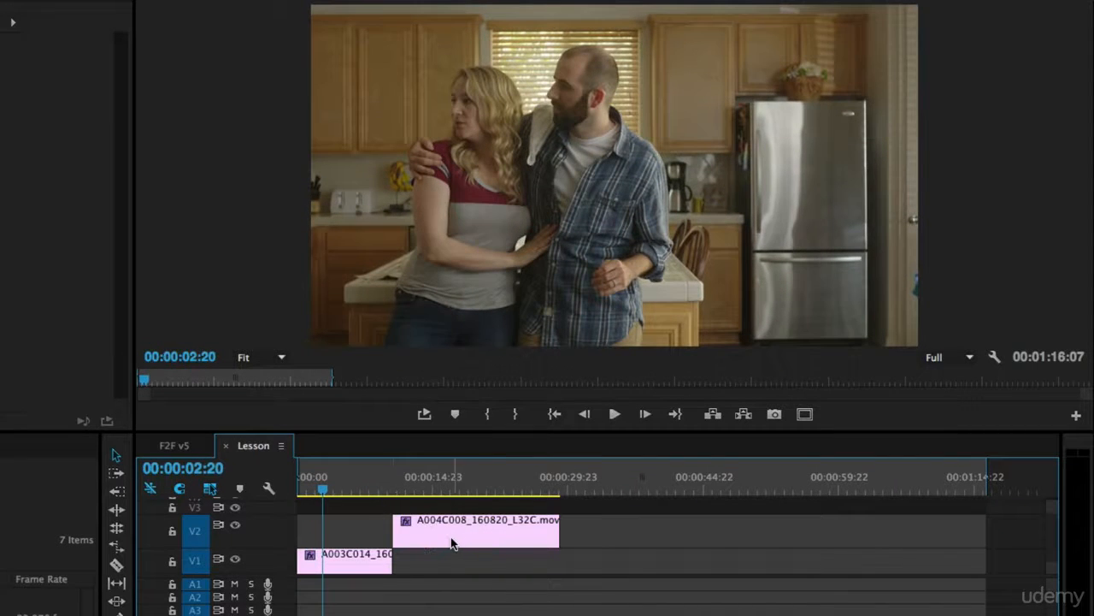
{"action": "left_click_drag", "start_coordinate": [311, 481], "coordinate": [313, 489]}
{"action": "key", "text": "space"}
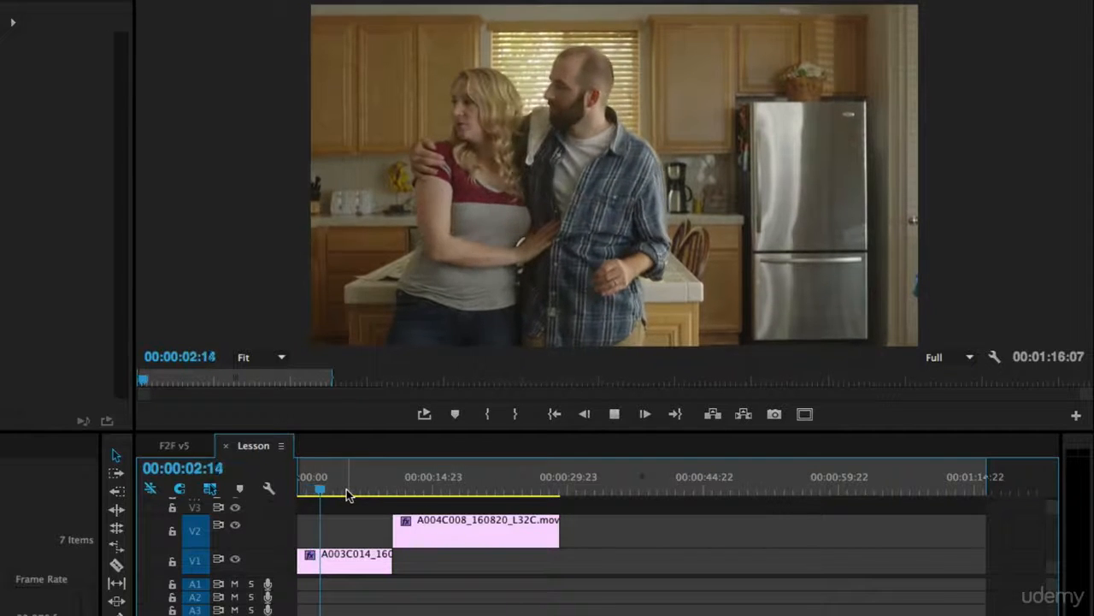
{"action": "key", "text": "space"}
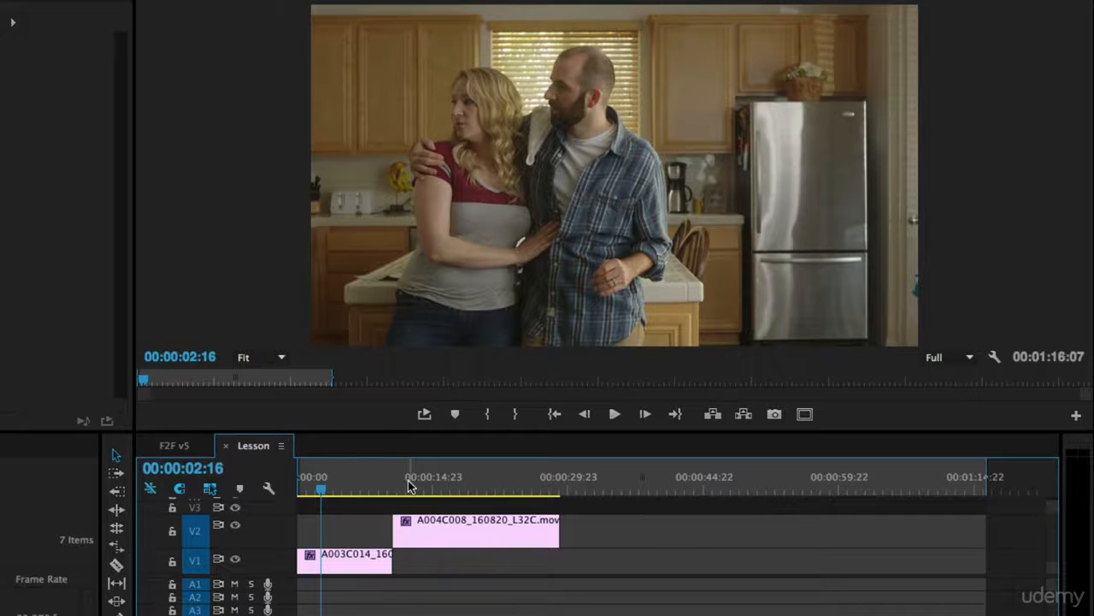
- Trim the start of clip A004C008 to 00:00:13:14 and move it on V2 to begin at 00:00:02:03, over A003C014
{"action": "left_click_drag", "start_coordinate": [409, 485], "coordinate": [419, 529]}
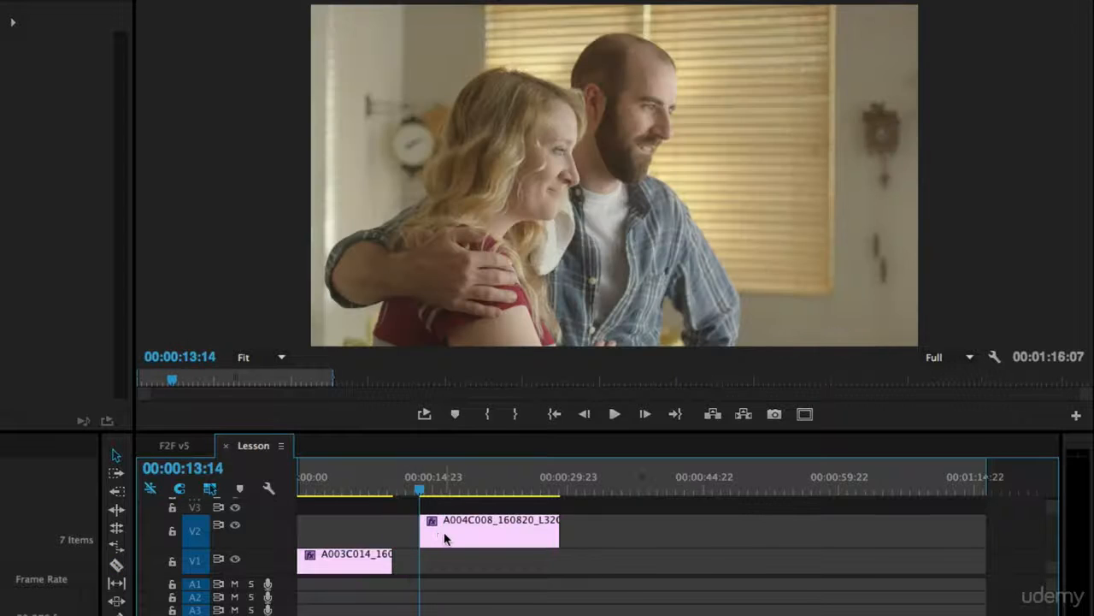
{"action": "left_click", "coordinate": [318, 492]}
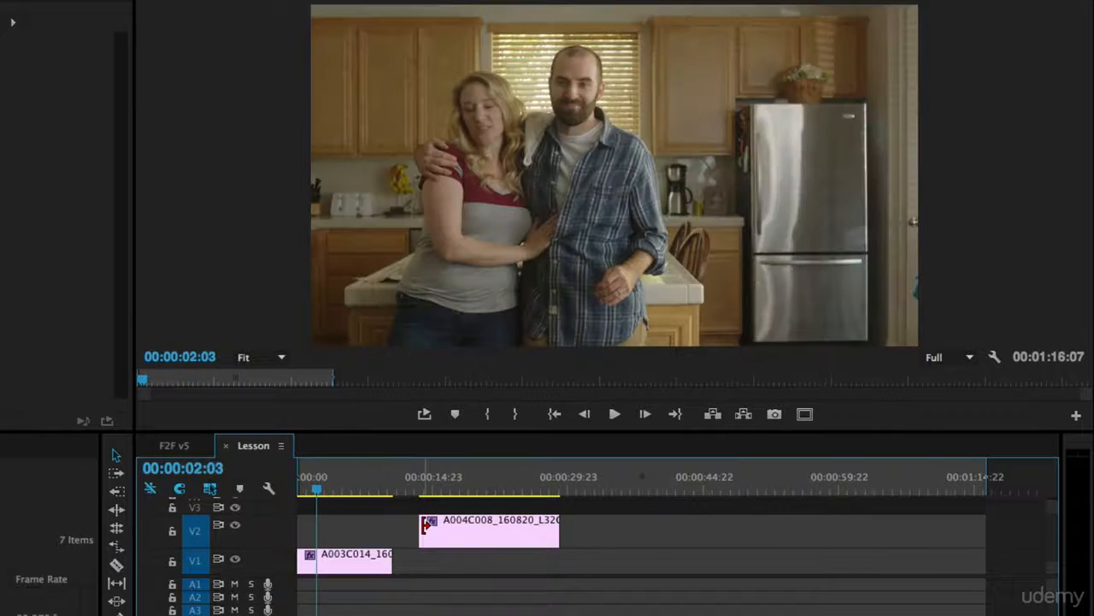
{"action": "left_click_drag", "start_coordinate": [445, 541], "coordinate": [362, 531]}
- Play the cut from A003C014 to A004C008 from 00:00:00:16, replay it and return the playhead to 00:00:01:13
{"action": "left_click_drag", "start_coordinate": [313, 492], "coordinate": [306, 494]}
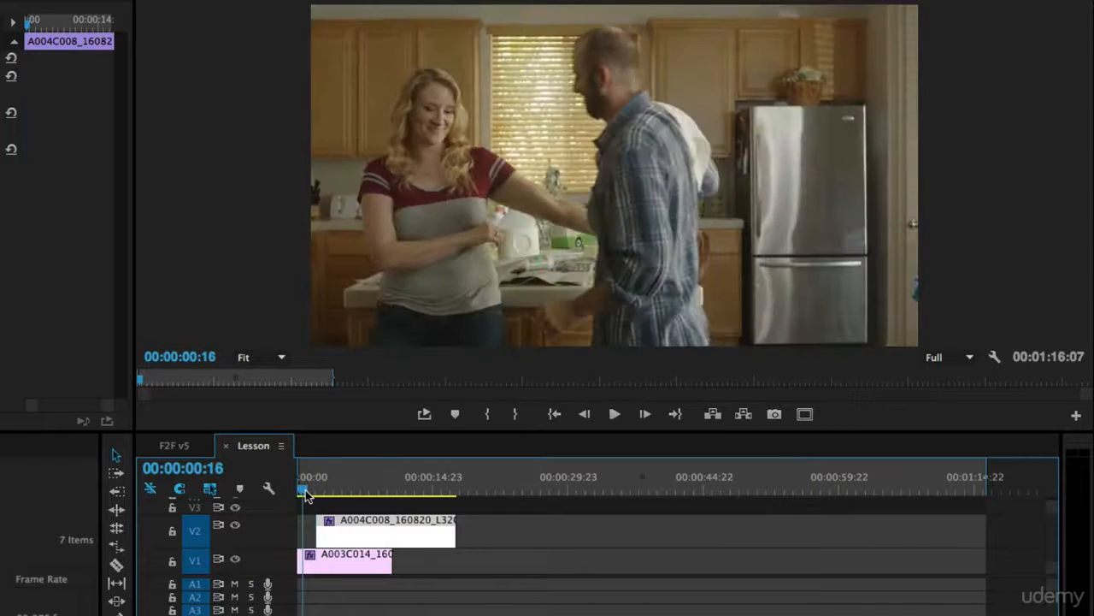
{"action": "key", "text": "space"}
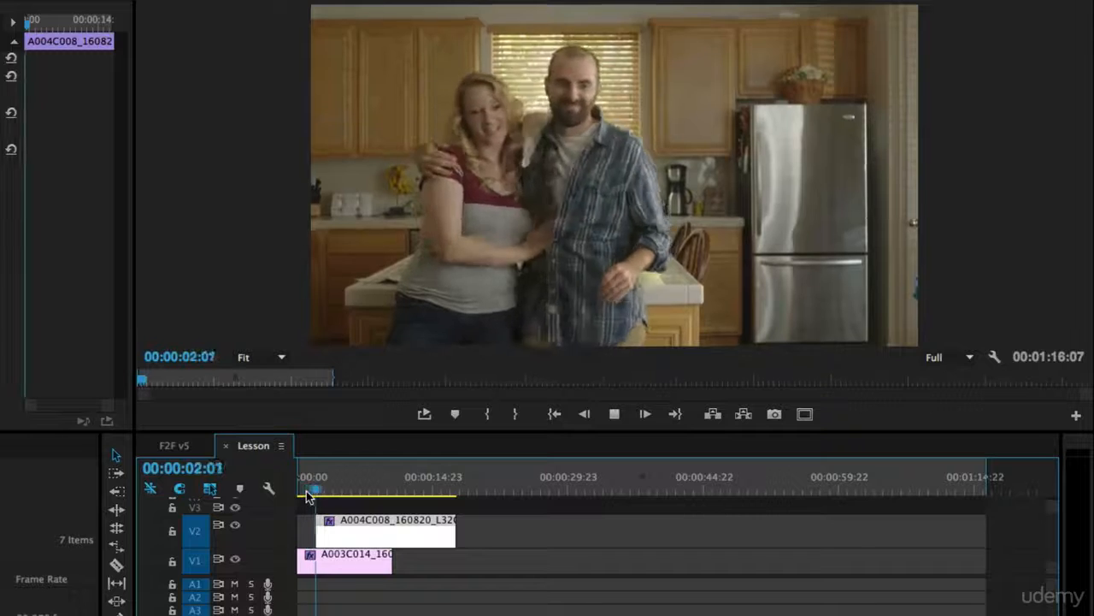
{"action": "left_click", "coordinate": [312, 493]}
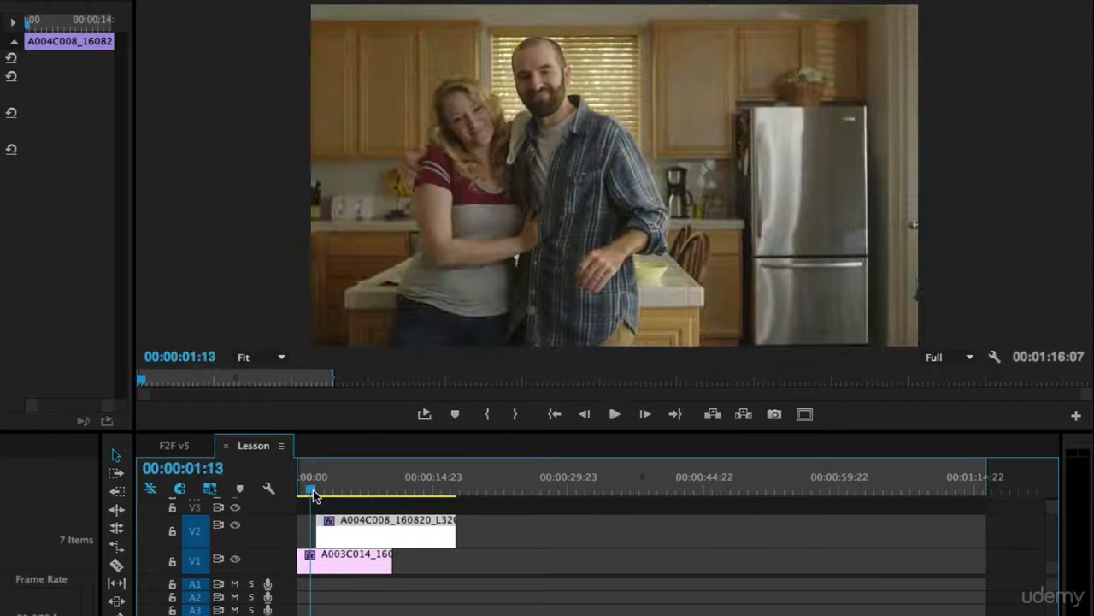
{"action": "key", "text": "space"}
{"action": "left_click", "coordinate": [312, 493]}
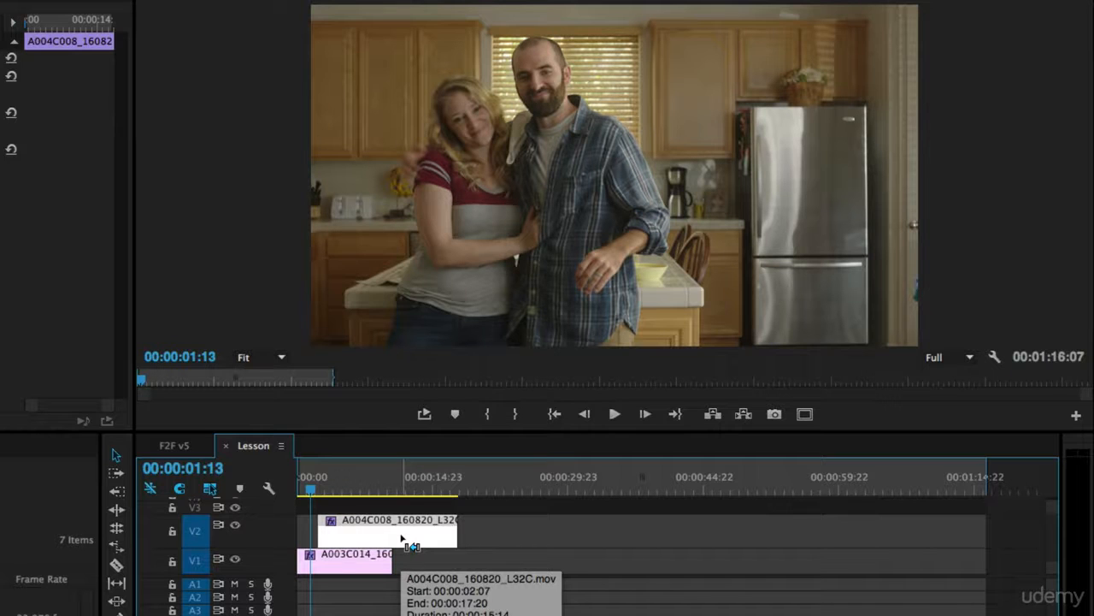
- Play across the cut, nudge clip A004C008 one frame earlier and return the playhead to 00:00:01:23
{"action": "key", "text": "="}
{"action": "key", "text": "="}
{"action": "key", "text": "="}
{"action": "key", "text": "="}
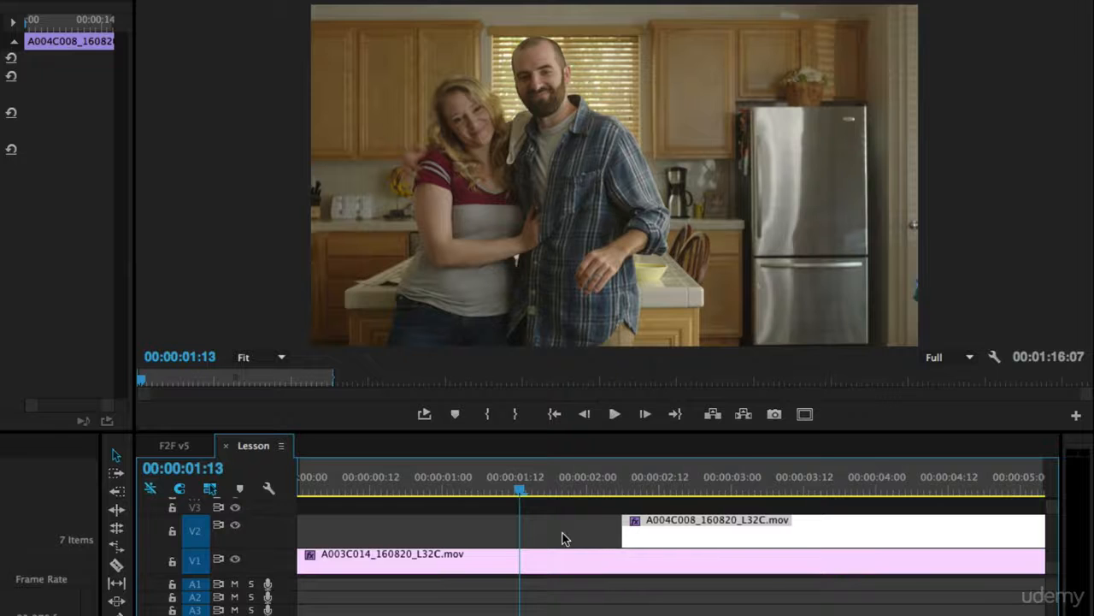
{"action": "key", "text": "space"}
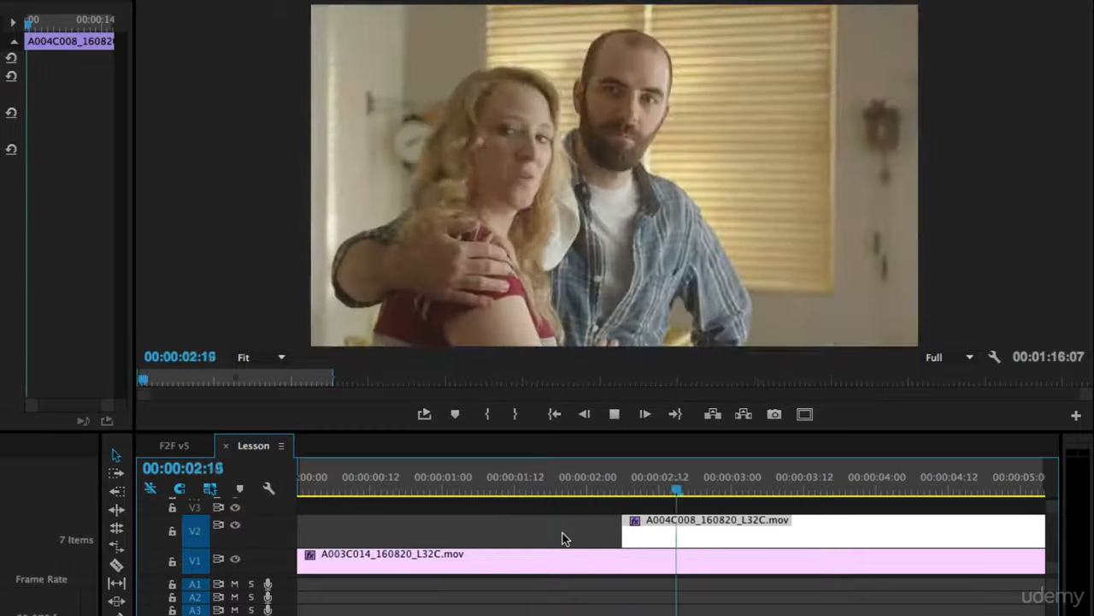
{"action": "key", "text": "alt+Left"}
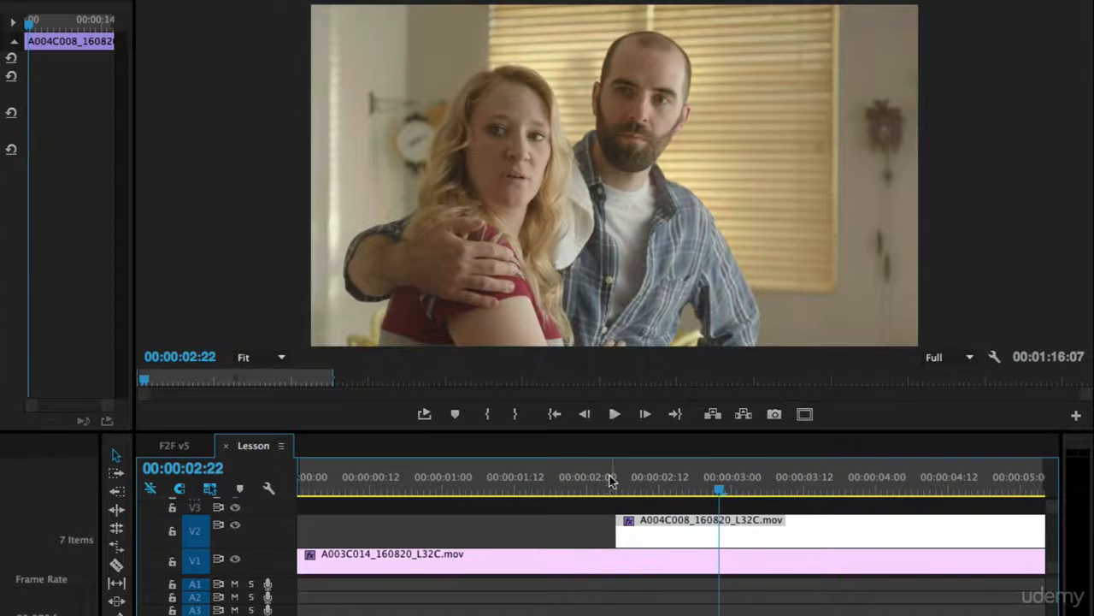
{"action": "left_click_drag", "start_coordinate": [610, 480], "coordinate": [580, 484]}
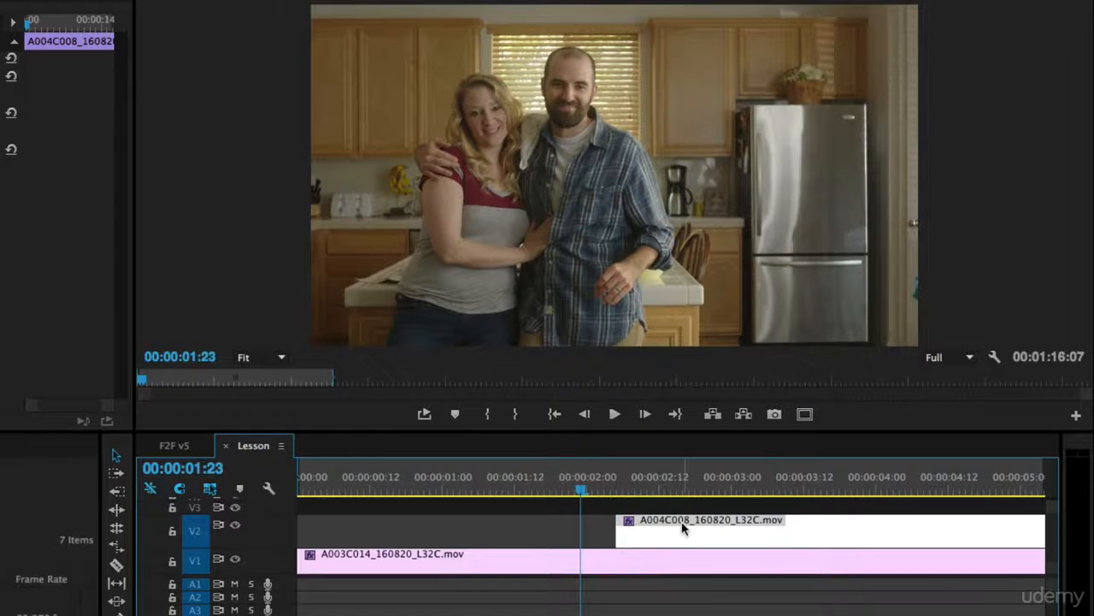
- Move clip A004C008 earlier on V2 to begin at 00:00:01:23, play across the cut and stop the playhead at 00:00:03:21
{"action": "left_click_drag", "start_coordinate": [682, 528], "coordinate": [647, 527]}
{"action": "left_click", "coordinate": [496, 483]}
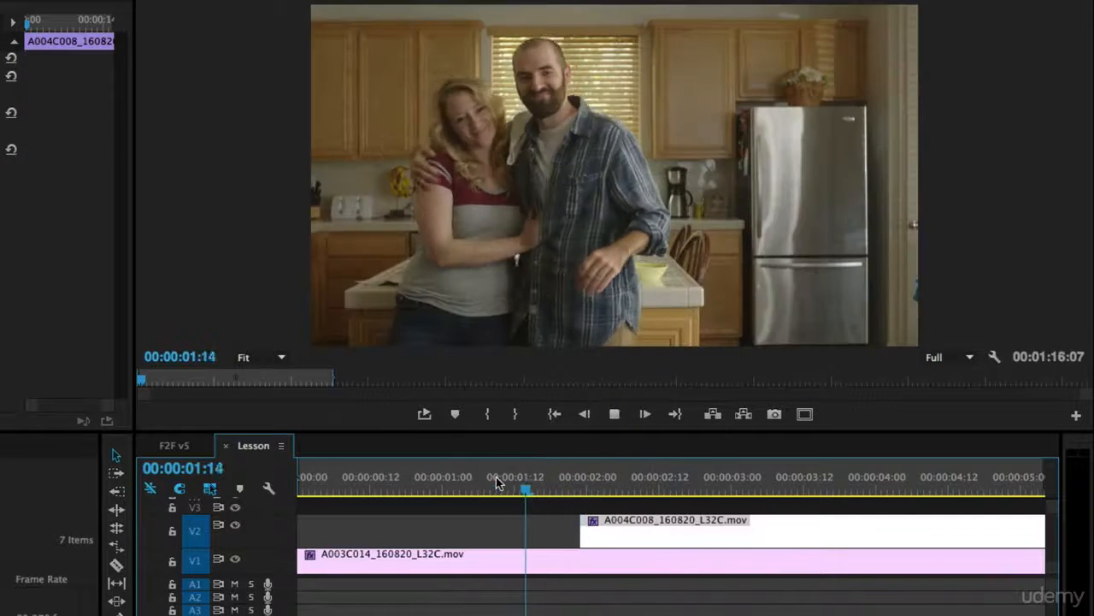
{"action": "left_click", "coordinate": [469, 483]}
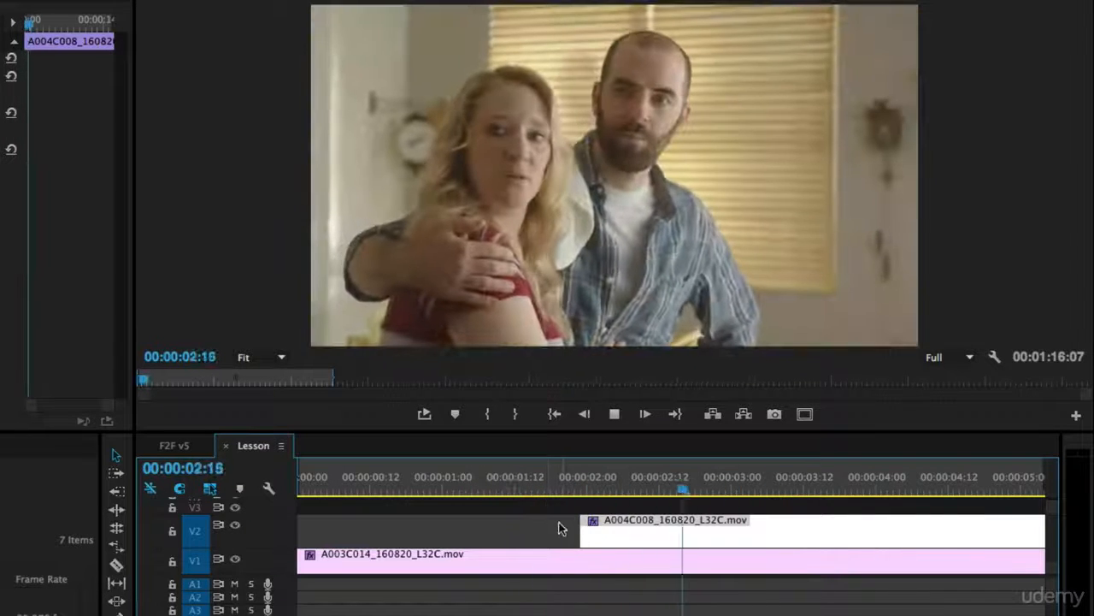
{"action": "left_click_drag", "start_coordinate": [534, 481], "coordinate": [599, 487]}
{"action": "key", "text": "space"}
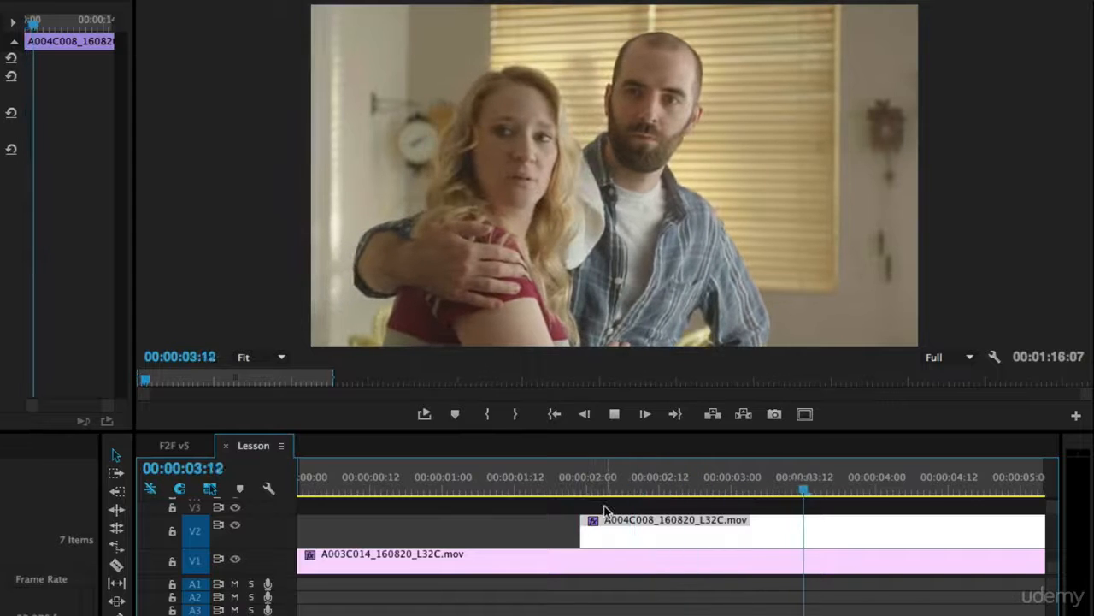
{"action": "left_click_drag", "start_coordinate": [846, 486], "coordinate": [872, 484]}
{"action": "key", "text": "space"}
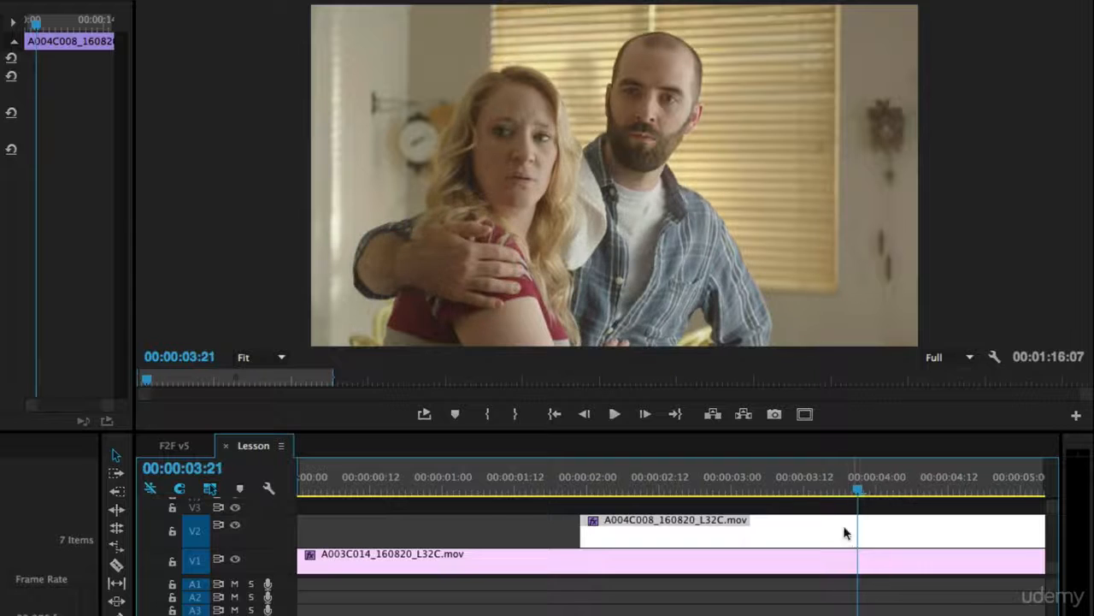
- Trim the start of clip A004C008 to 00:00:03:21, preview A003C014, and move A004C008 to begin at about 00:00:02:17
{"action": "left_click_drag", "start_coordinate": [576, 523], "coordinate": [858, 521]}
{"action": "left_click", "coordinate": [525, 486]}
{"action": "left_click_drag", "start_coordinate": [525, 487], "coordinate": [454, 489]}
{"action": "key", "text": "space"}
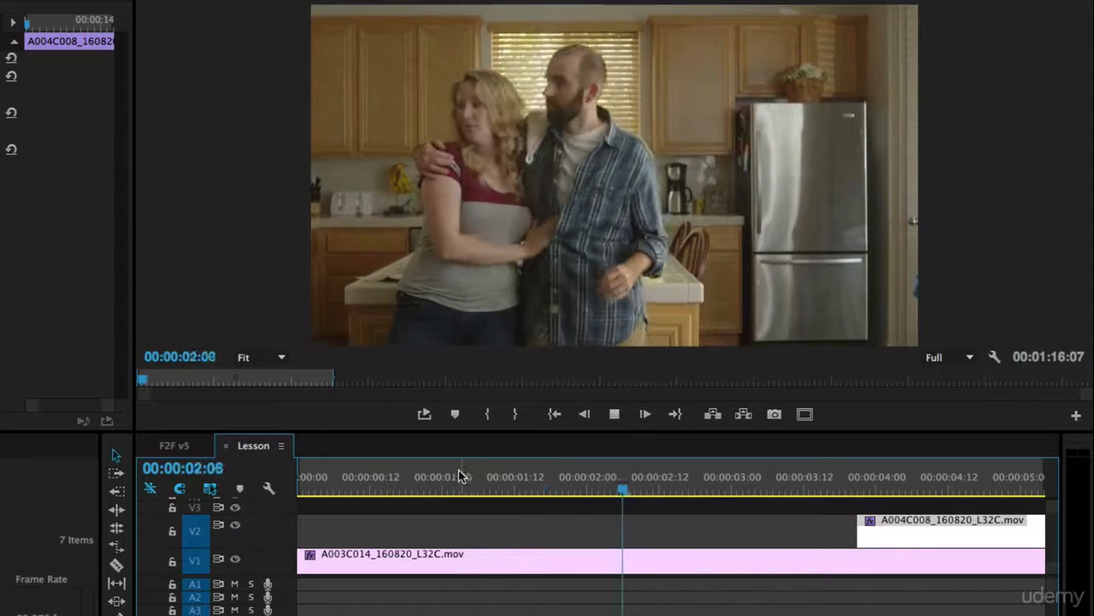
{"action": "left_click_drag", "start_coordinate": [896, 530], "coordinate": [727, 531]}
- Play the cut, shift clip A004C008 to begin at 00:00:02:19, and replay from 00:00:01:22 to 00:00:04:06
{"action": "left_click", "coordinate": [563, 487]}
{"action": "key", "text": "space"}
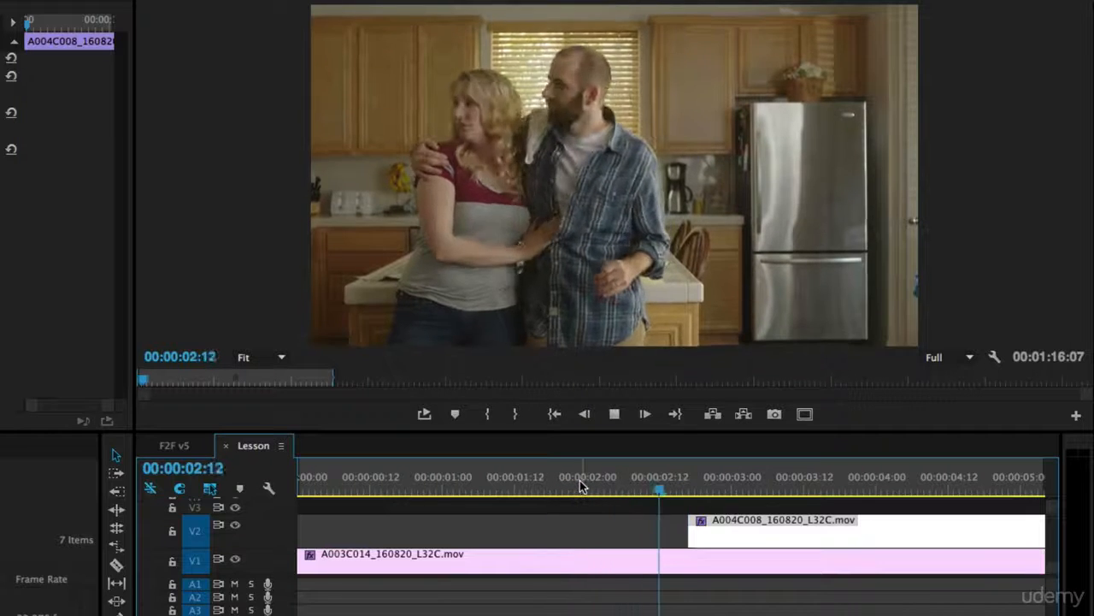
{"action": "key", "text": "space"}
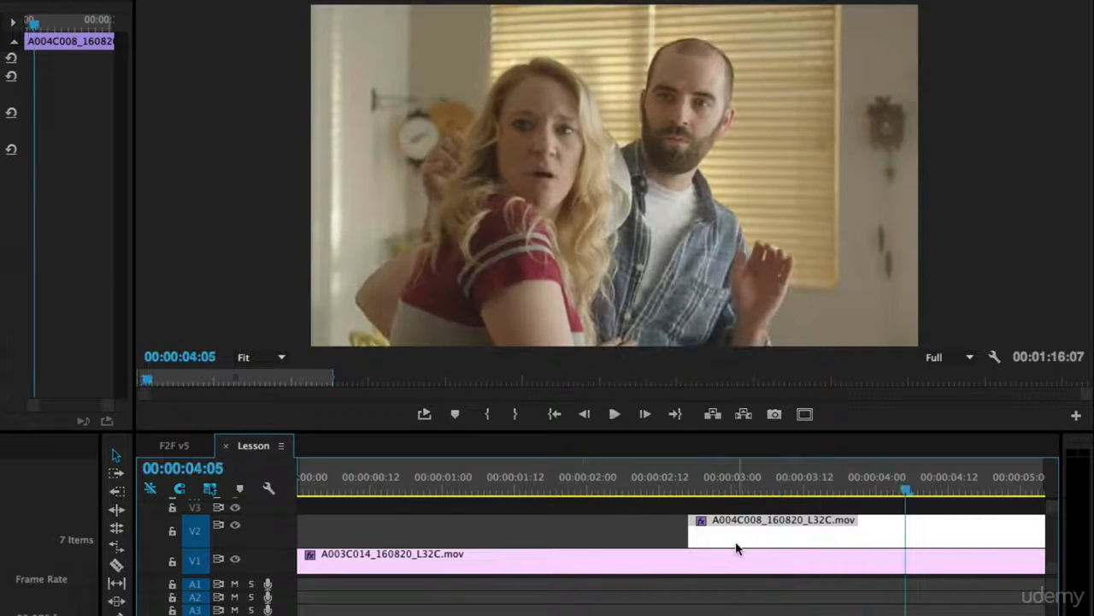
{"action": "left_click_drag", "start_coordinate": [733, 543], "coordinate": [726, 540]}
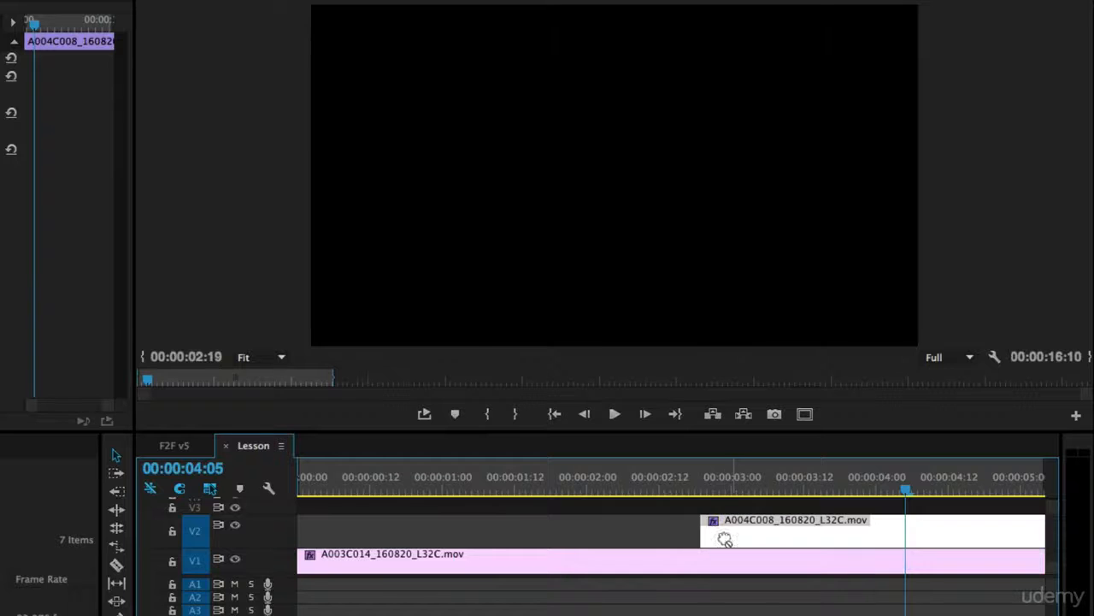
{"action": "left_click", "coordinate": [574, 483]}
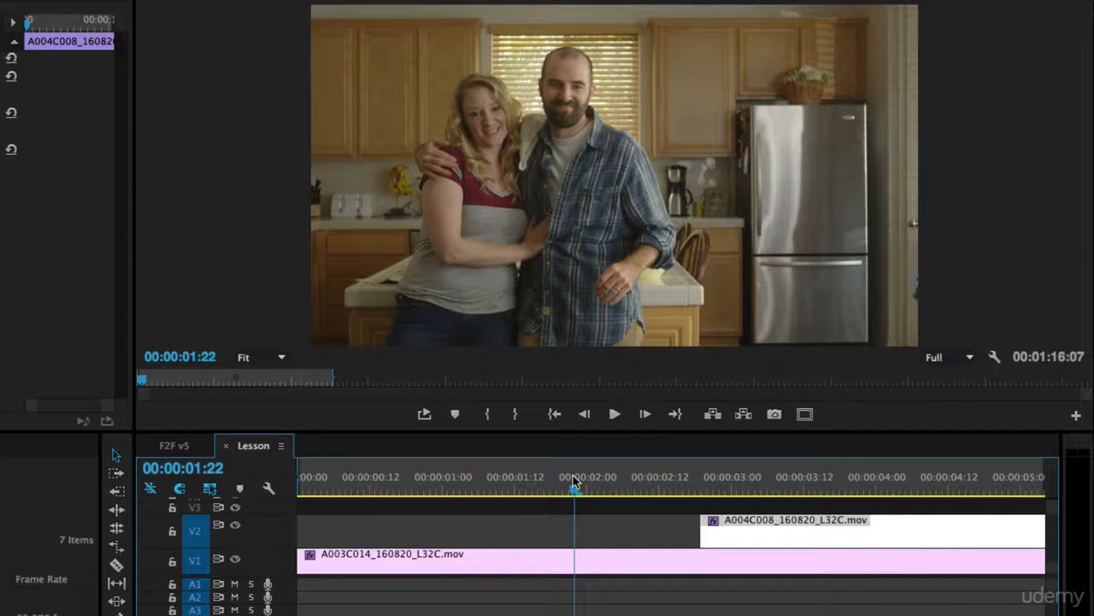
{"action": "key", "text": "space"}
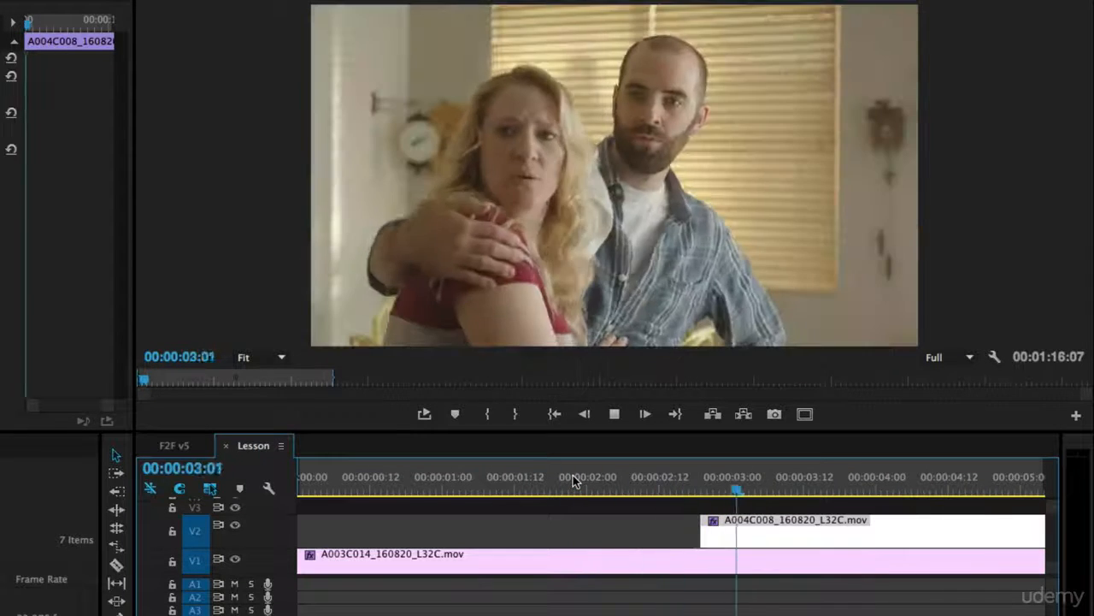
{"action": "key", "text": "space"}
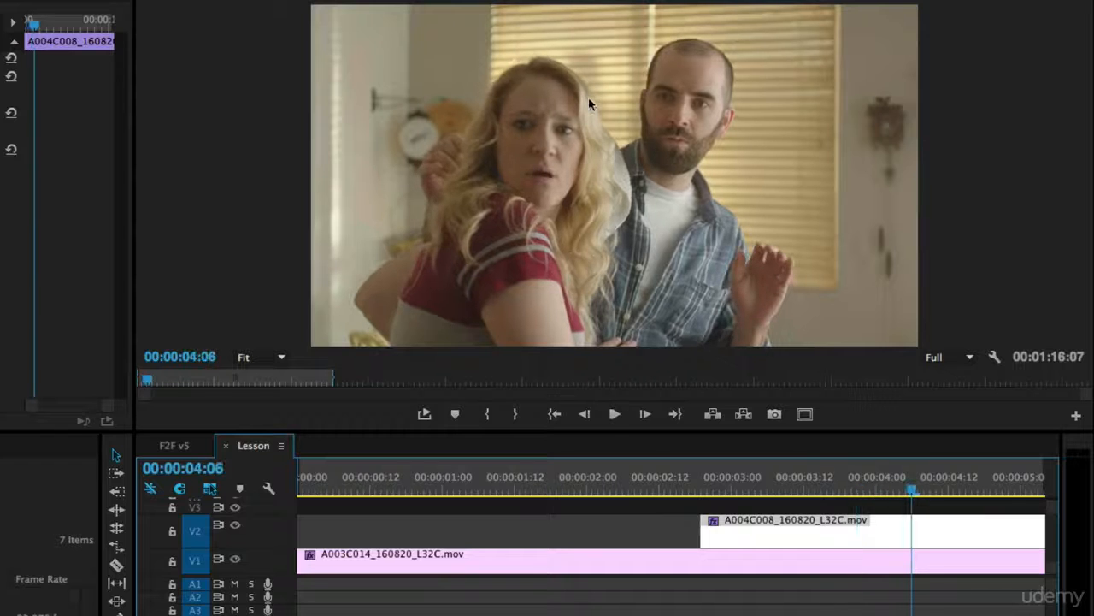
- Replay the cut and continue through clip A004C008 to 00:00:05:11 to examine the woman's turn
{"action": "left_click", "coordinate": [557, 475]}
{"action": "key", "text": "space"}
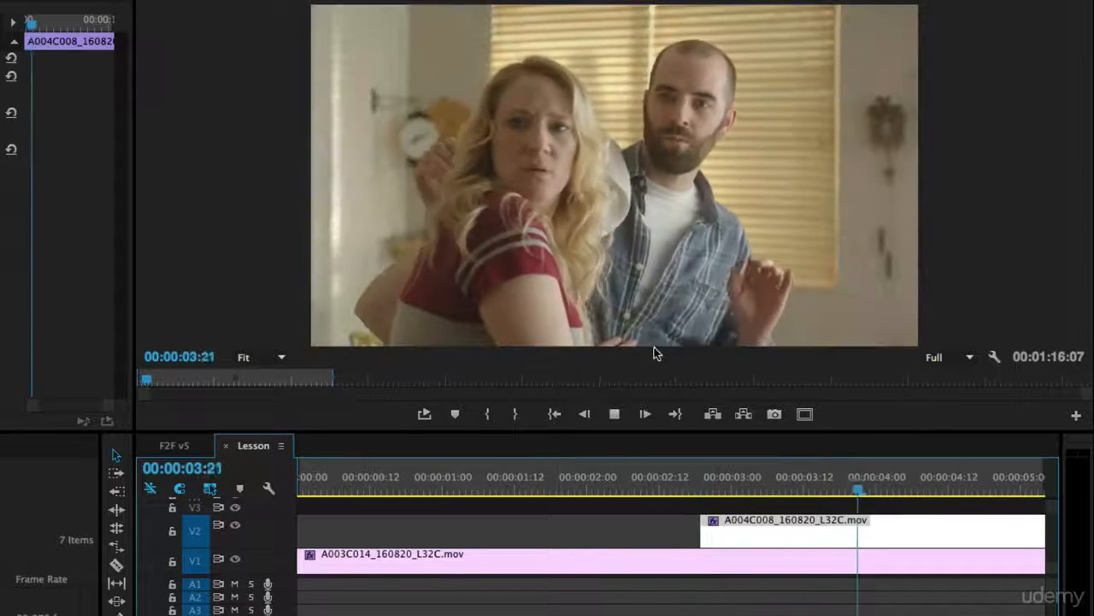
{"action": "key", "text": "space"}
{"action": "key", "text": "Right"}
{"action": "key", "text": "Right"}
{"action": "key", "text": "Right"}
{"action": "key", "text": "Right"}
{"action": "key", "text": "Right"}
{"action": "key", "text": "Right"}
{"action": "key", "text": "Right"}
{"action": "key", "text": "Right"}
{"action": "key", "text": "Right"}
{"action": "key", "text": "Right"}
{"action": "key", "text": "Right"}
{"action": "key", "text": "Right"}
{"action": "key", "text": "Right"}
{"action": "key", "text": "Right"}
{"action": "key", "text": "Right"}
{"action": "key", "text": "Right"}
{"action": "key", "text": "Right"}
{"action": "key", "text": "Right"}
{"action": "key", "text": "Right"}
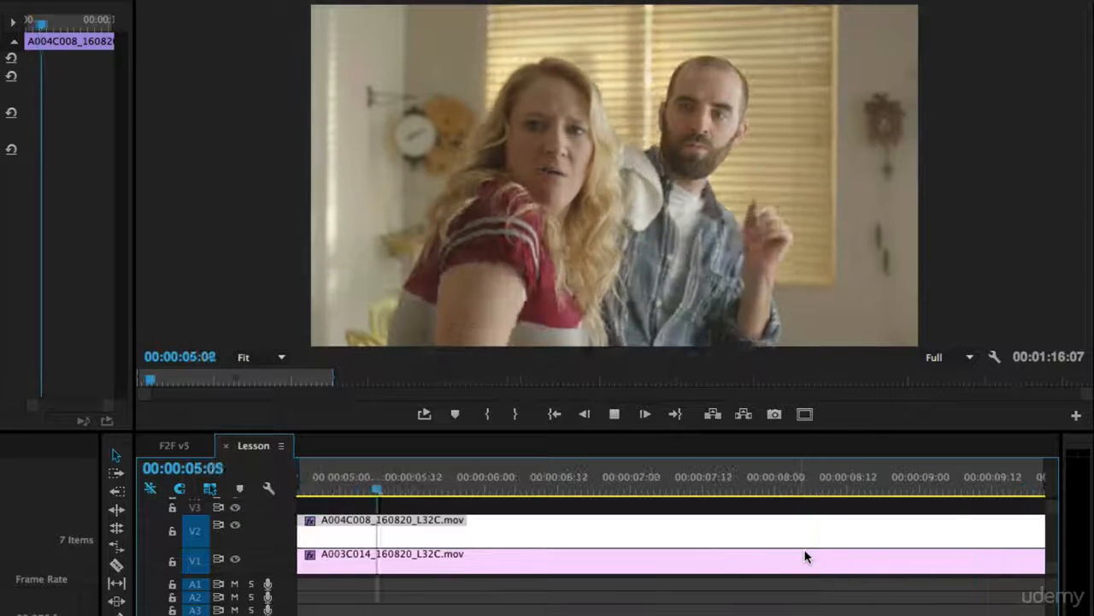
{"action": "key", "text": "minus"}
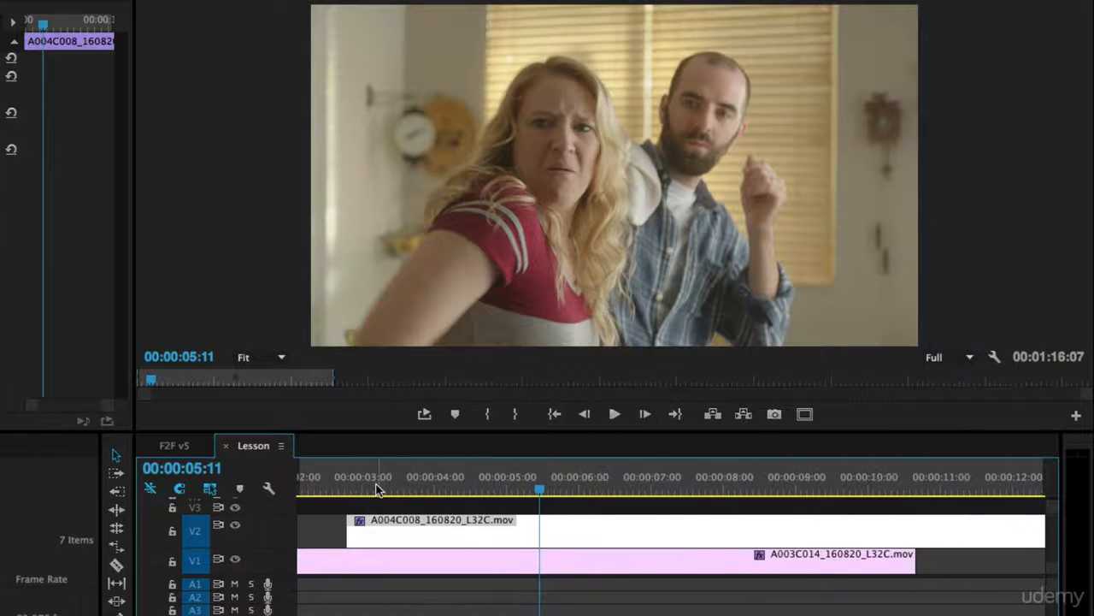
- Trim the start of clip A004C008 to the woman's turn, reposition it at about 00:00:02:18 and play through to 00:00:04:02
{"action": "left_click_drag", "start_coordinate": [379, 488], "coordinate": [451, 490]}
{"action": "key", "text": "space"}
{"action": "left_click_drag", "start_coordinate": [353, 540], "coordinate": [460, 536]}
{"action": "left_click_drag", "start_coordinate": [331, 485], "coordinate": [306, 485]}
{"action": "key", "text": "space"}
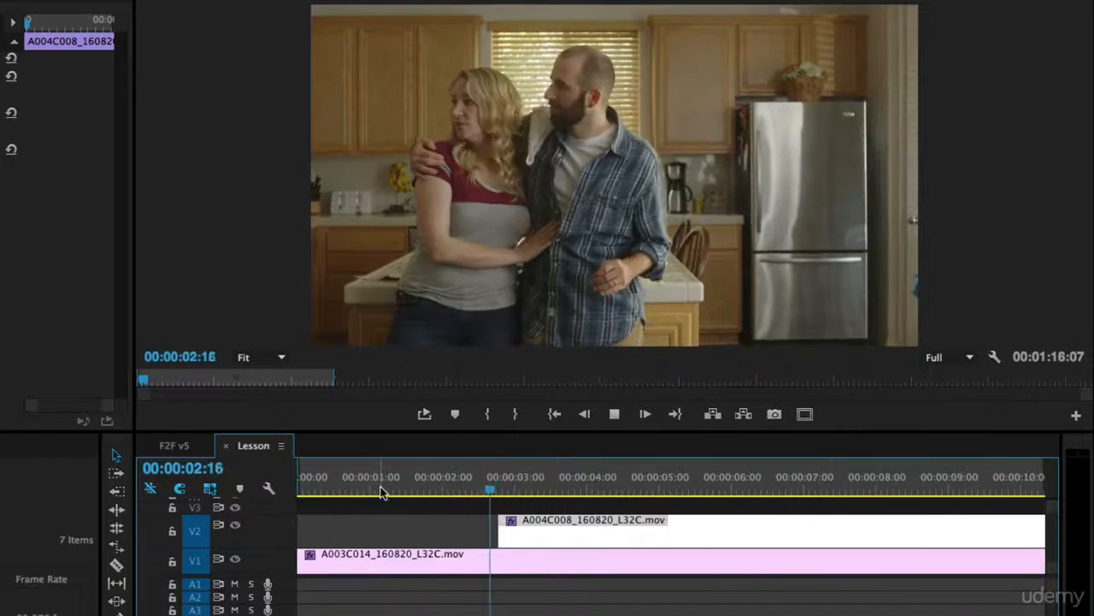
{"action": "key", "text": "space"}
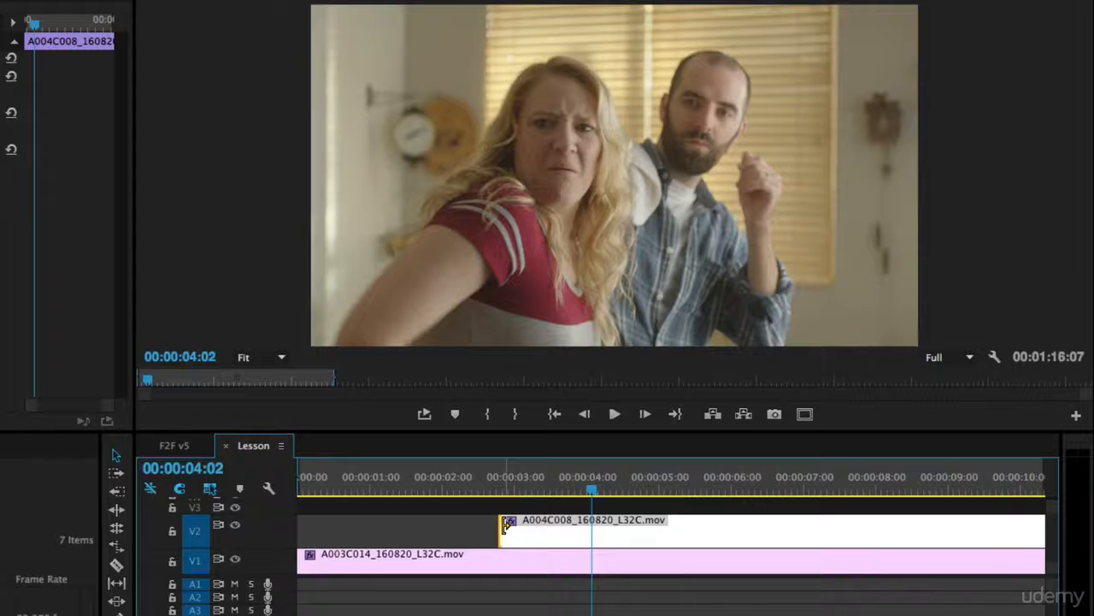
- Fine-tune the start of clip A004C008 and replay the cut twice, stopping at 00:00:04:06
{"action": "left_click_drag", "start_coordinate": [506, 525], "coordinate": [504, 527]}
{"action": "left_click", "coordinate": [461, 480]}
{"action": "key", "text": "space"}
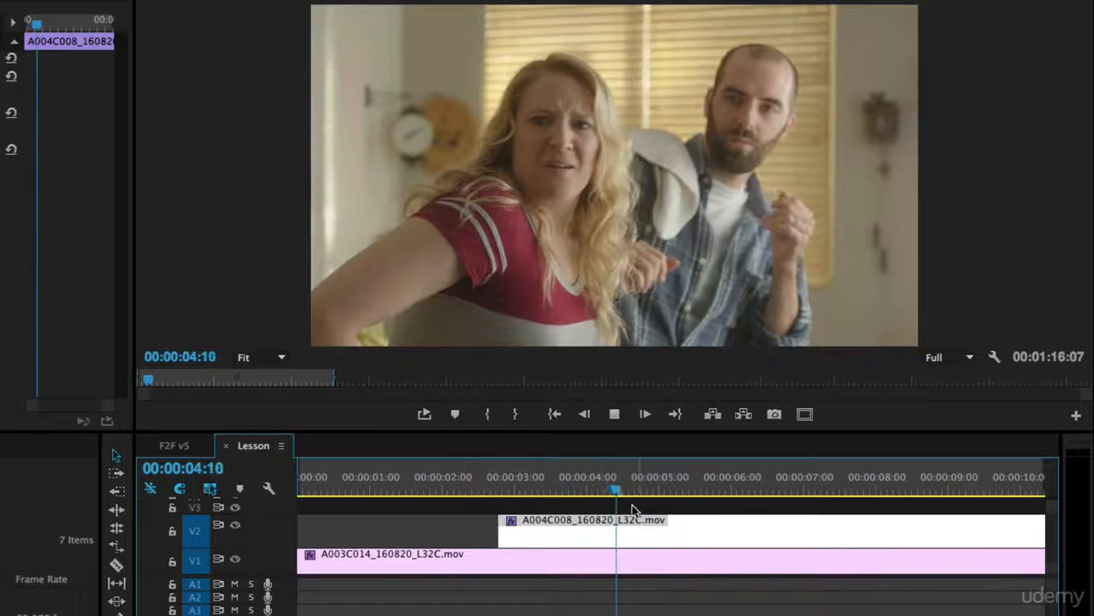
{"action": "left_click_drag", "start_coordinate": [564, 495], "coordinate": [496, 493]}
{"action": "key", "text": "space"}
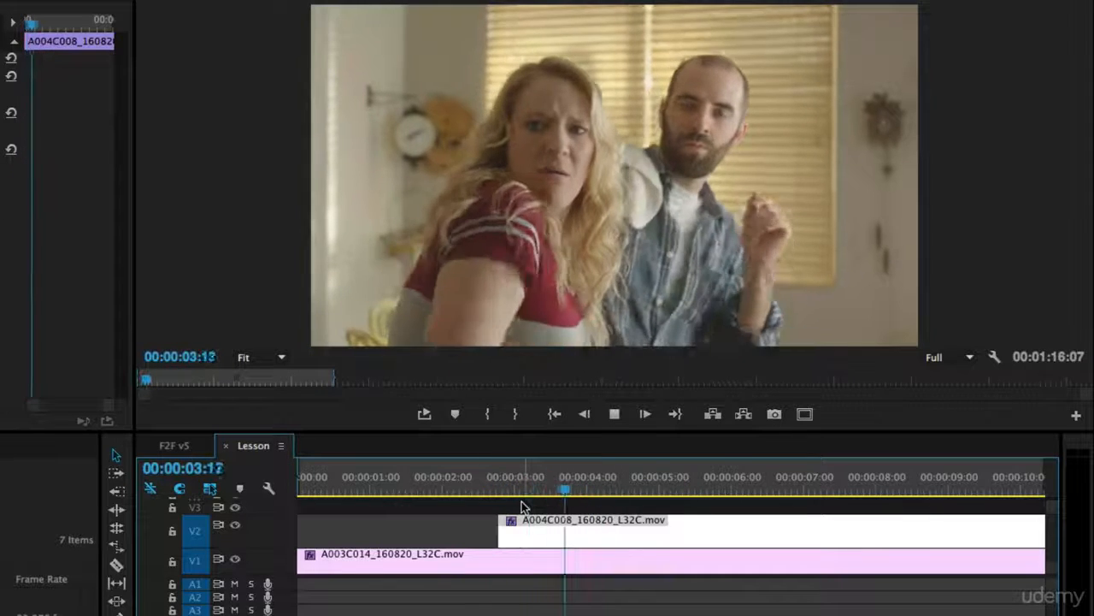
{"action": "key", "text": "space"}
- Split clip A004C008 at 00:00:04:06 and delete the part after the split
{"action": "key", "text": "c"}
{"action": "left_click", "coordinate": [606, 531]}
{"action": "key", "text": "v"}
{"action": "left_click", "coordinate": [631, 528]}
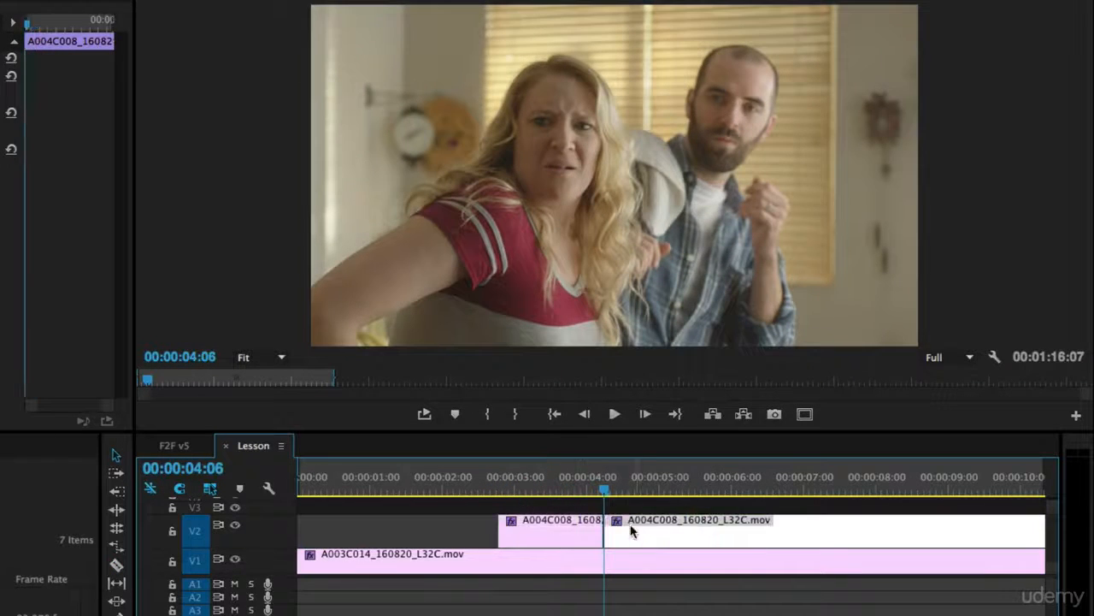
{"action": "key", "text": "Delete"}
- Play past the end of A004C008, find the woman's matching turn and split A003C014 on V1 at 00:00:05:07
{"action": "left_click", "coordinate": [547, 493]}
{"action": "key", "text": "space"}
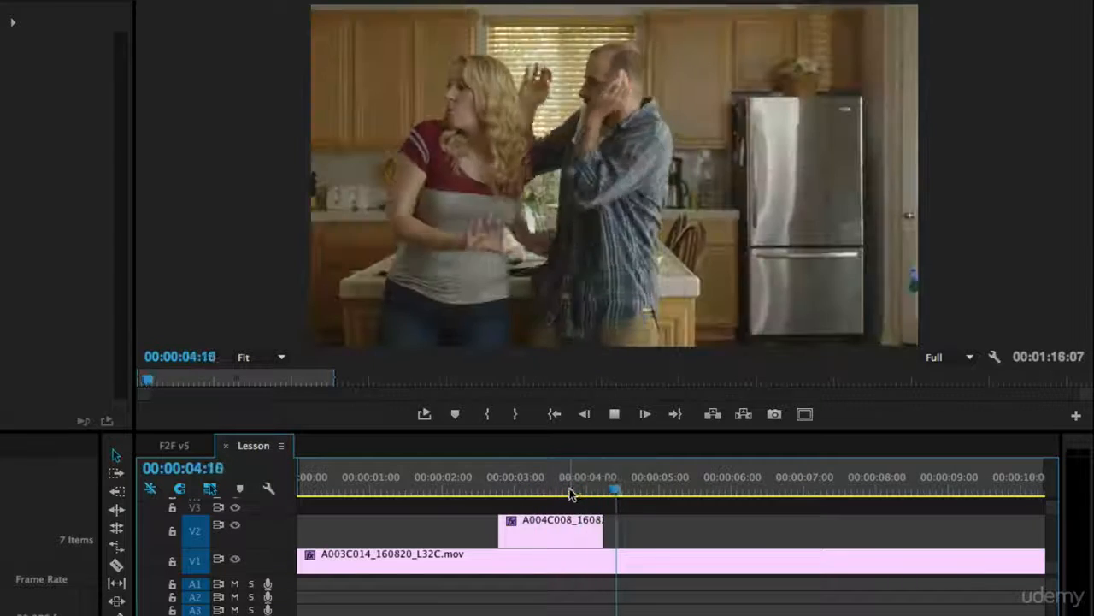
{"action": "left_click", "coordinate": [648, 494]}
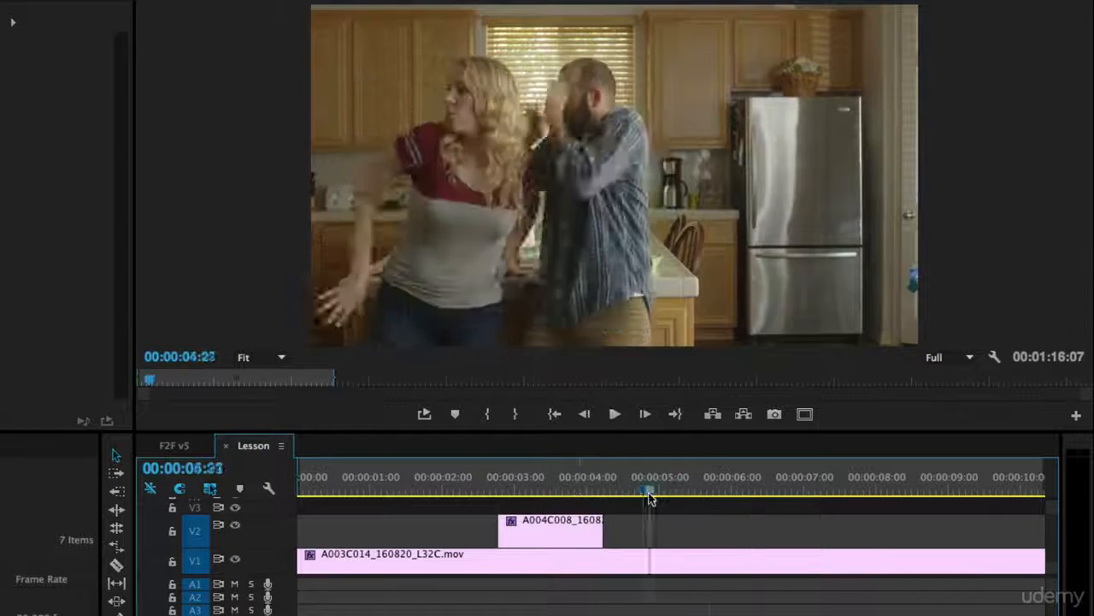
{"action": "left_click_drag", "start_coordinate": [650, 499], "coordinate": [680, 496]}
{"action": "key", "text": "c"}
{"action": "left_click", "coordinate": [680, 564]}
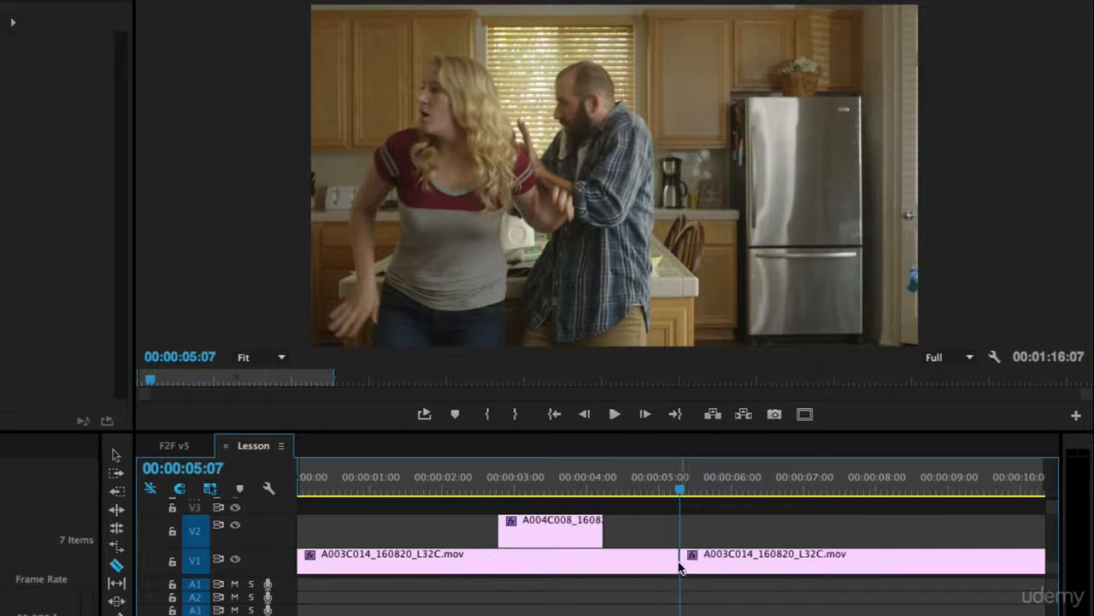
- Move the second part of A003C014 to begin at the end of A004C008 and play from the start of A004C008
{"action": "key", "text": "v"}
{"action": "left_click_drag", "start_coordinate": [794, 569], "coordinate": [719, 577]}
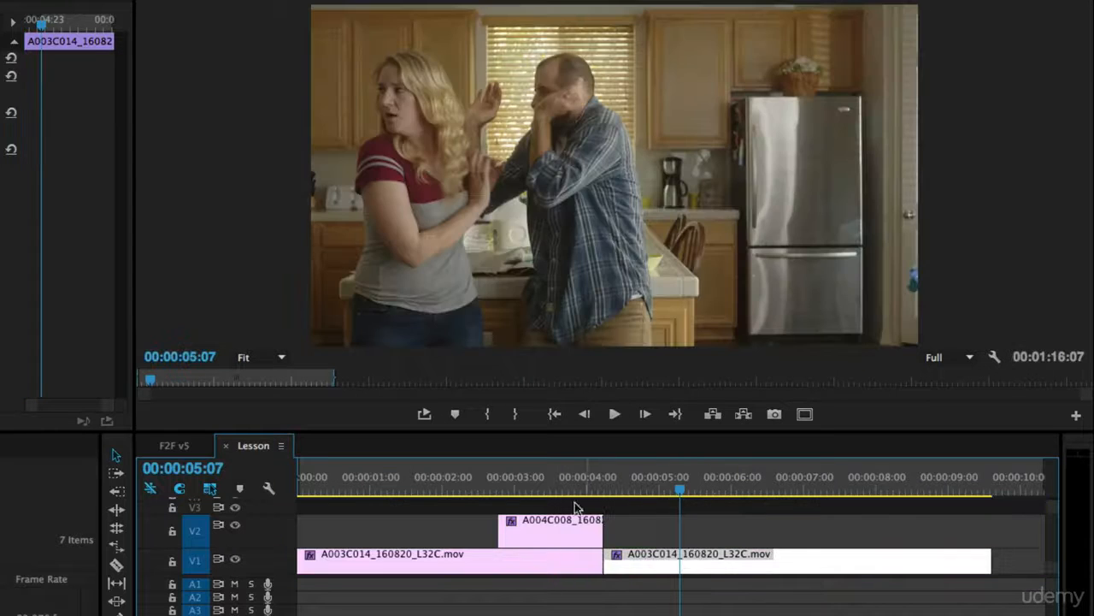
{"action": "left_click", "coordinate": [498, 489]}
{"action": "key", "text": "space"}
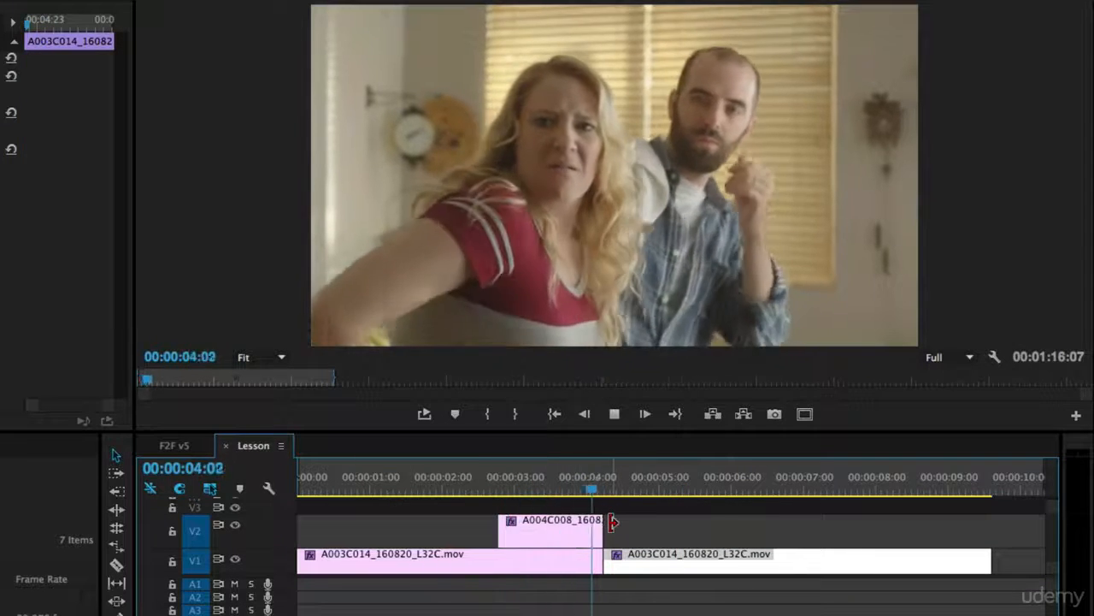
{"action": "key", "text": "space"}
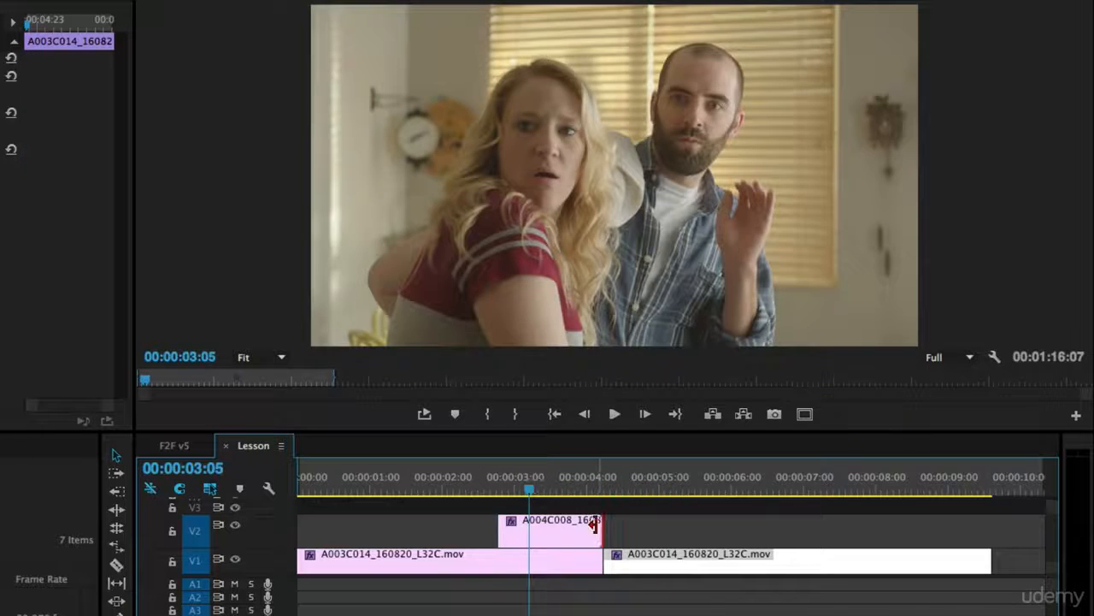
- Trim the end of A004C008 to about 00:00:03:22, move the second A003C014 part against it and play from 00:00:02:00
{"action": "left_click_drag", "start_coordinate": [593, 525], "coordinate": [580, 524]}
{"action": "left_click_drag", "start_coordinate": [655, 556], "coordinate": [633, 564]}
{"action": "left_click", "coordinate": [443, 483]}
{"action": "key", "text": "space"}
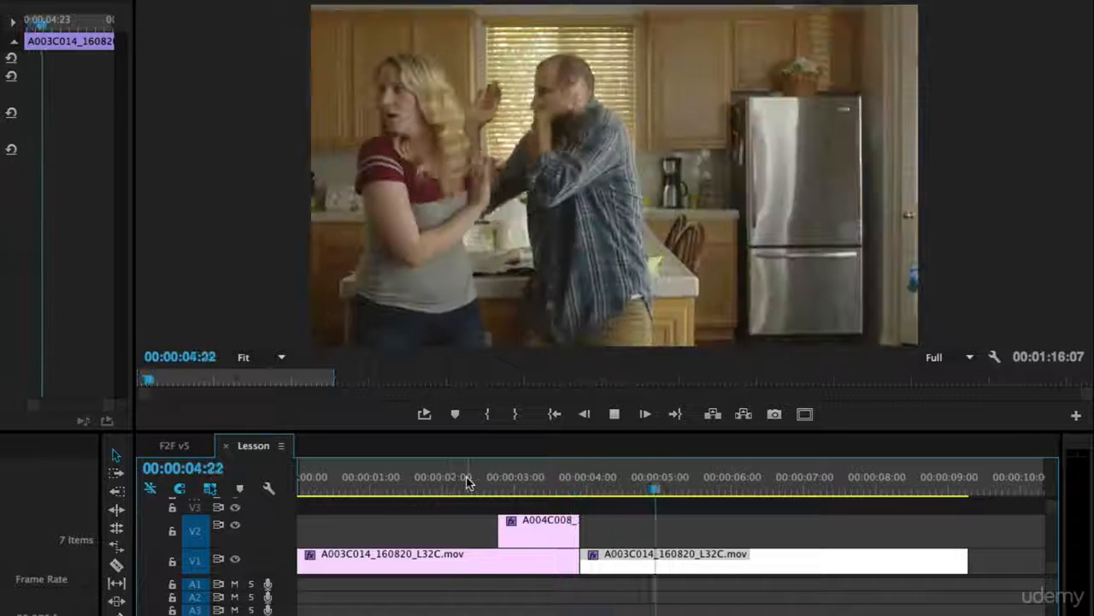
{"action": "key", "text": "space"}
- Open the F2F v5 sequence and play it from 00:00:53:12 with the volume raised, stopping at 00:01:03:20
{"action": "left_click", "coordinate": [169, 444]}
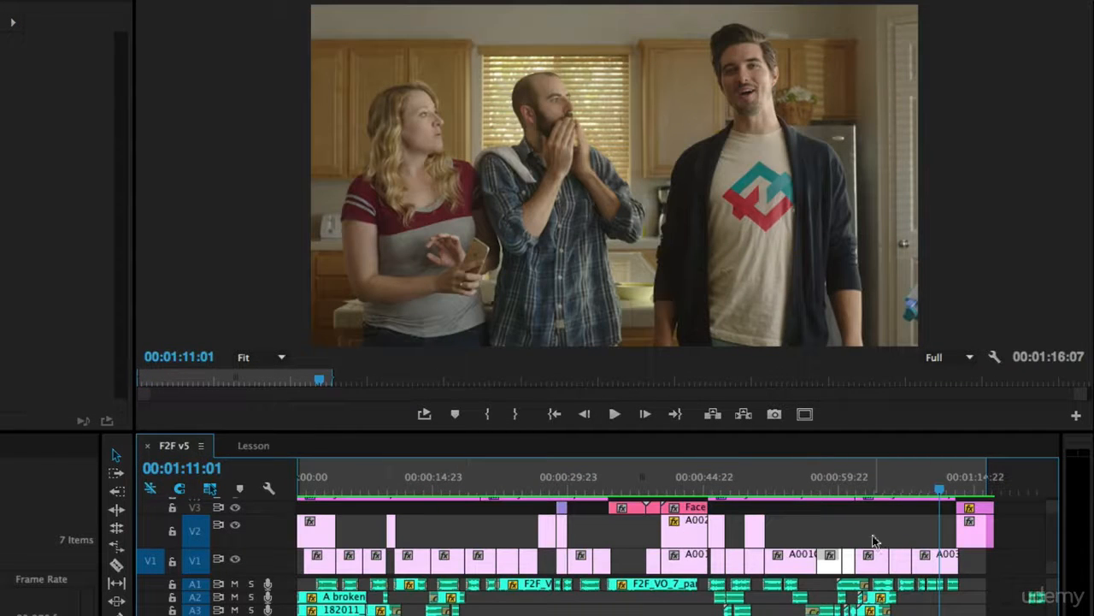
{"action": "left_click_drag", "start_coordinate": [821, 487], "coordinate": [782, 488]}
{"action": "key", "text": "space"}
{"action": "key", "text": "space"}
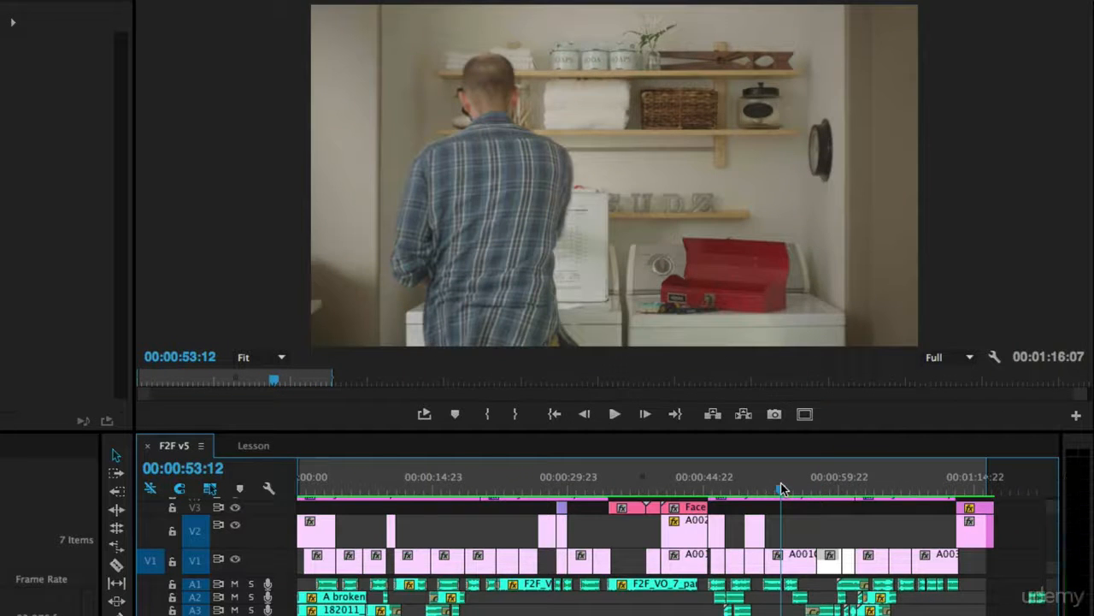
{"action": "key", "text": "space"}
{"action": "key", "text": "XF86AudioRaiseVolume"}
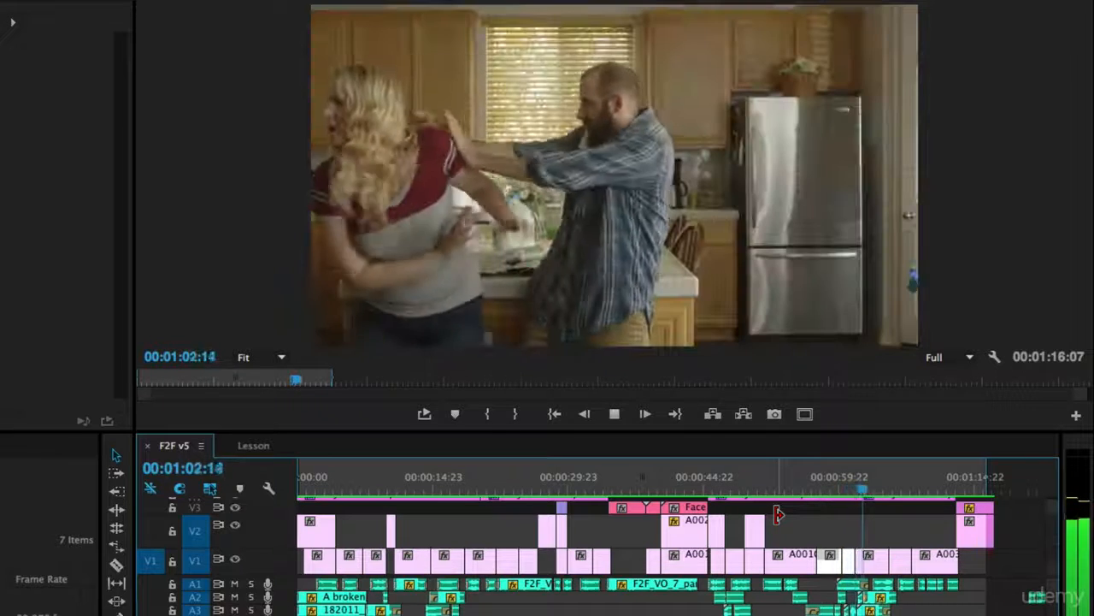
{"action": "key", "text": "space"}
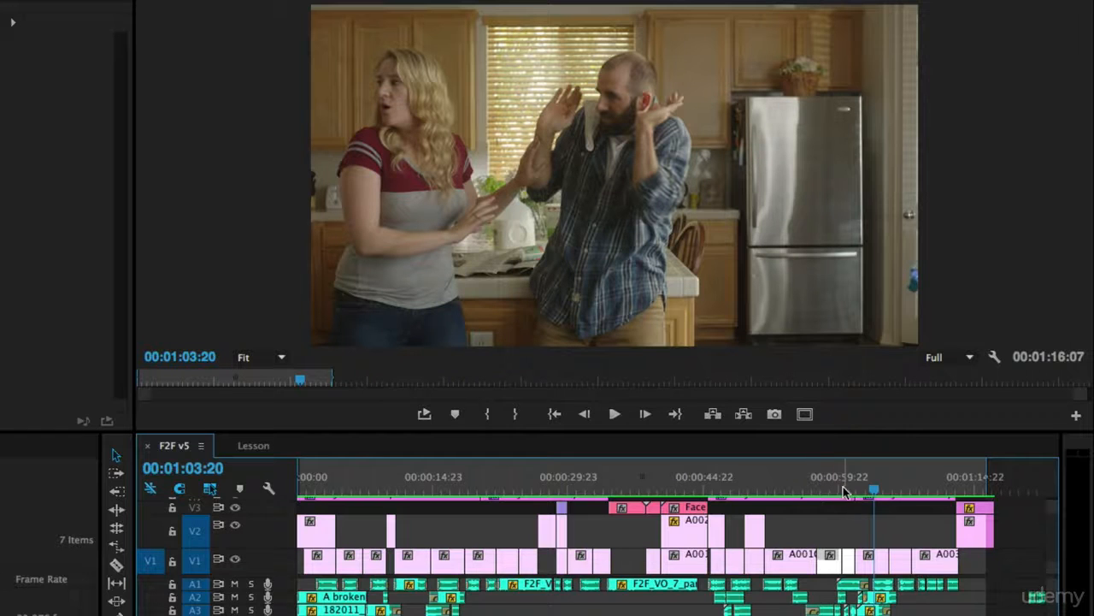
- Place the F2F v5 playhead at 00:01:00:01, view the Lesson sequence for comparison and return to F2F v5
{"action": "left_click", "coordinate": [840, 484]}
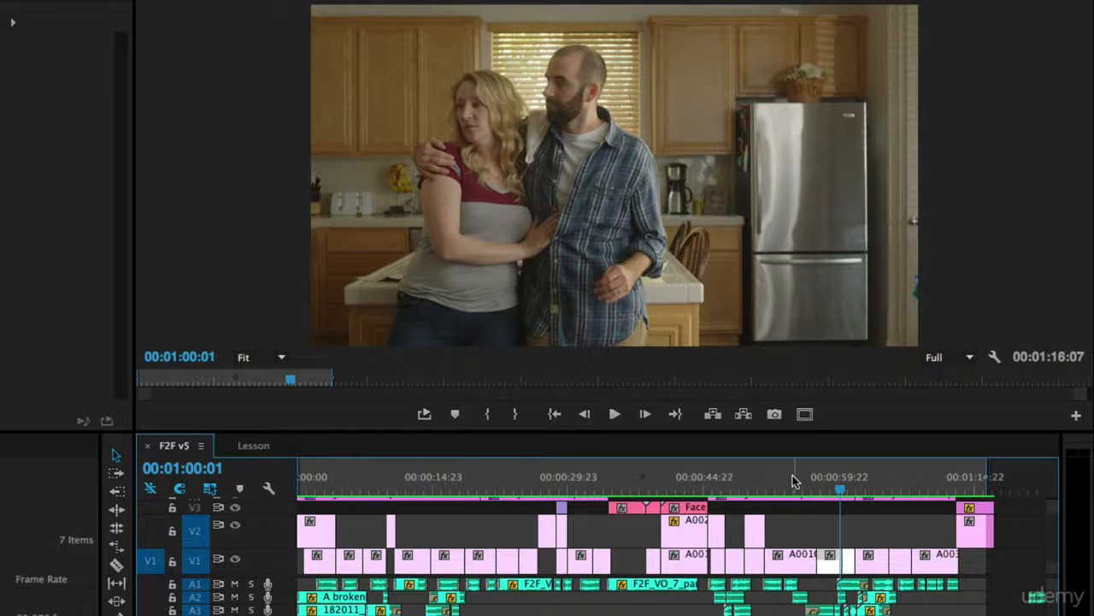
{"action": "left_click", "coordinate": [266, 438]}
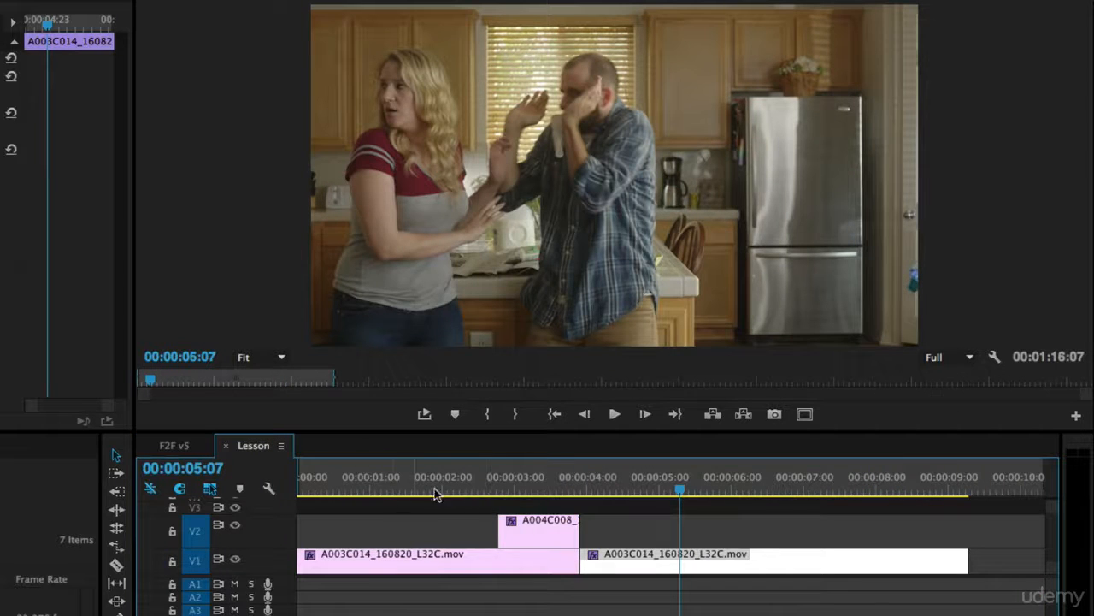
{"action": "left_click", "coordinate": [179, 452]}
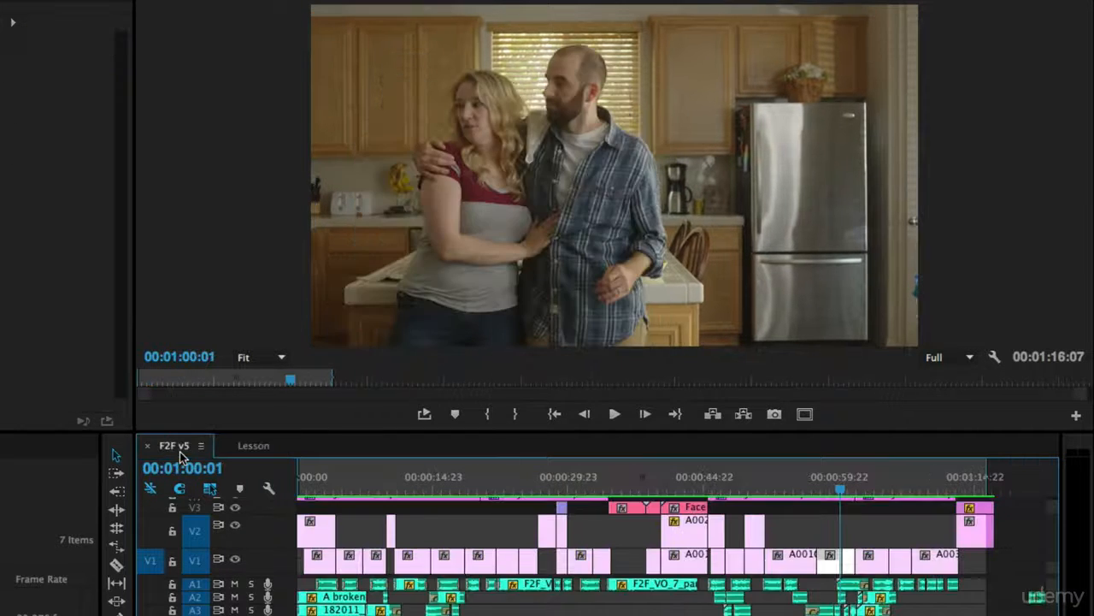